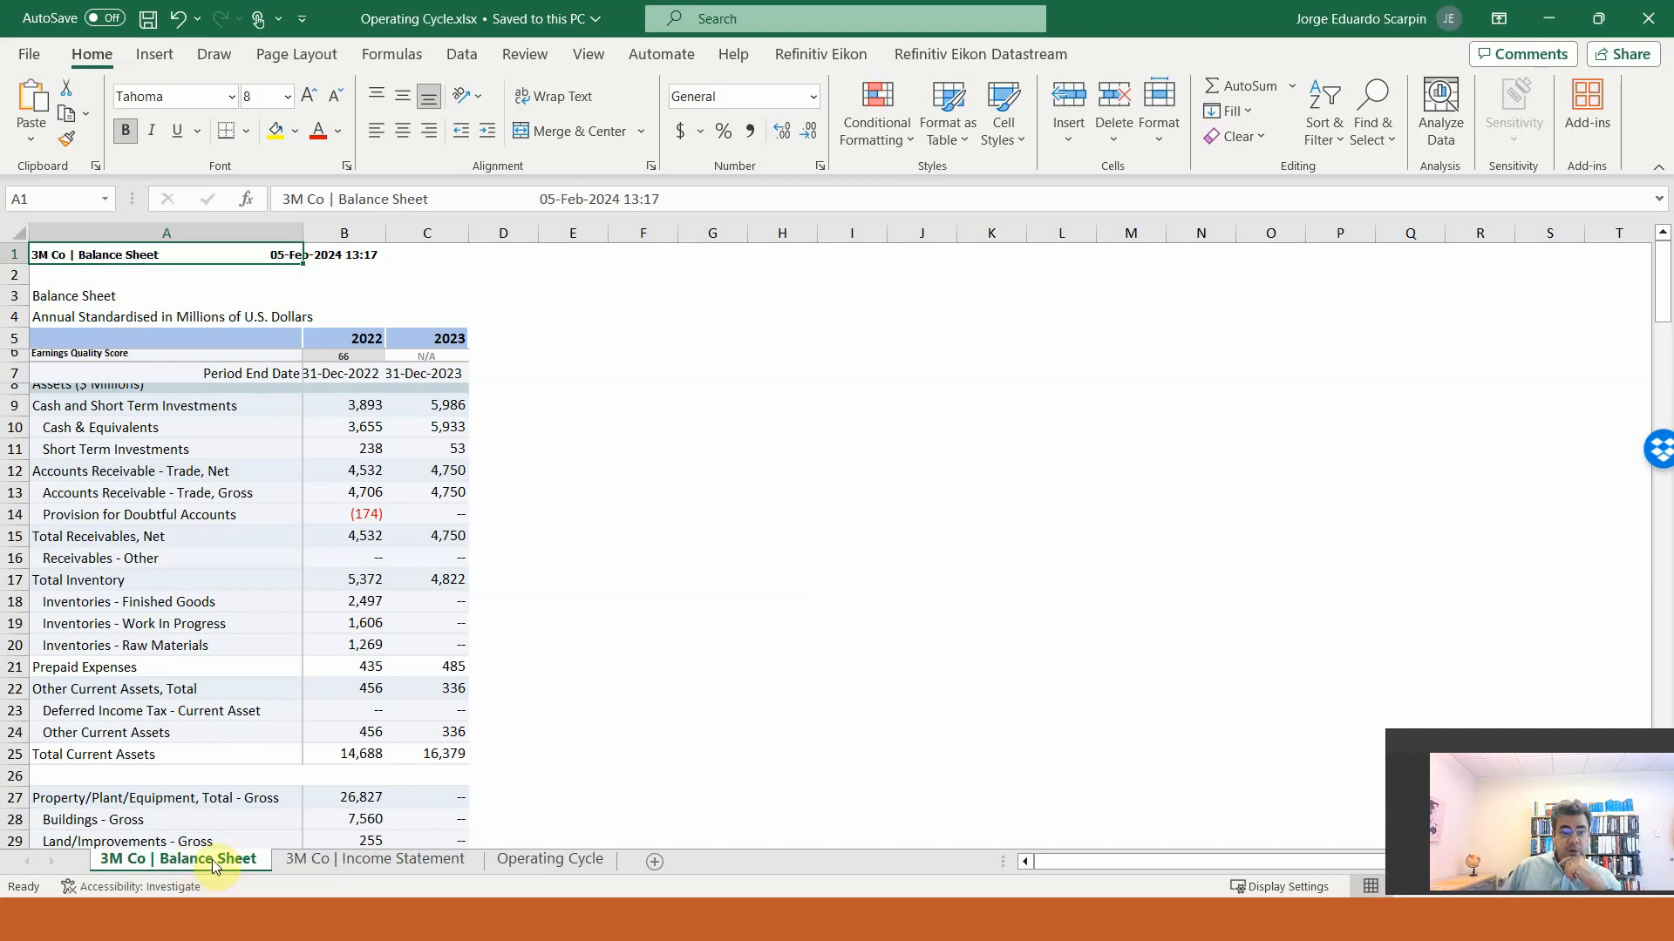
# On the Operating Cycle sheet, calculate Average Inventory in B1 as the AVERAGE of the balance sheet's Total Inventory, B17:C17
pyautogui.click(376, 862)
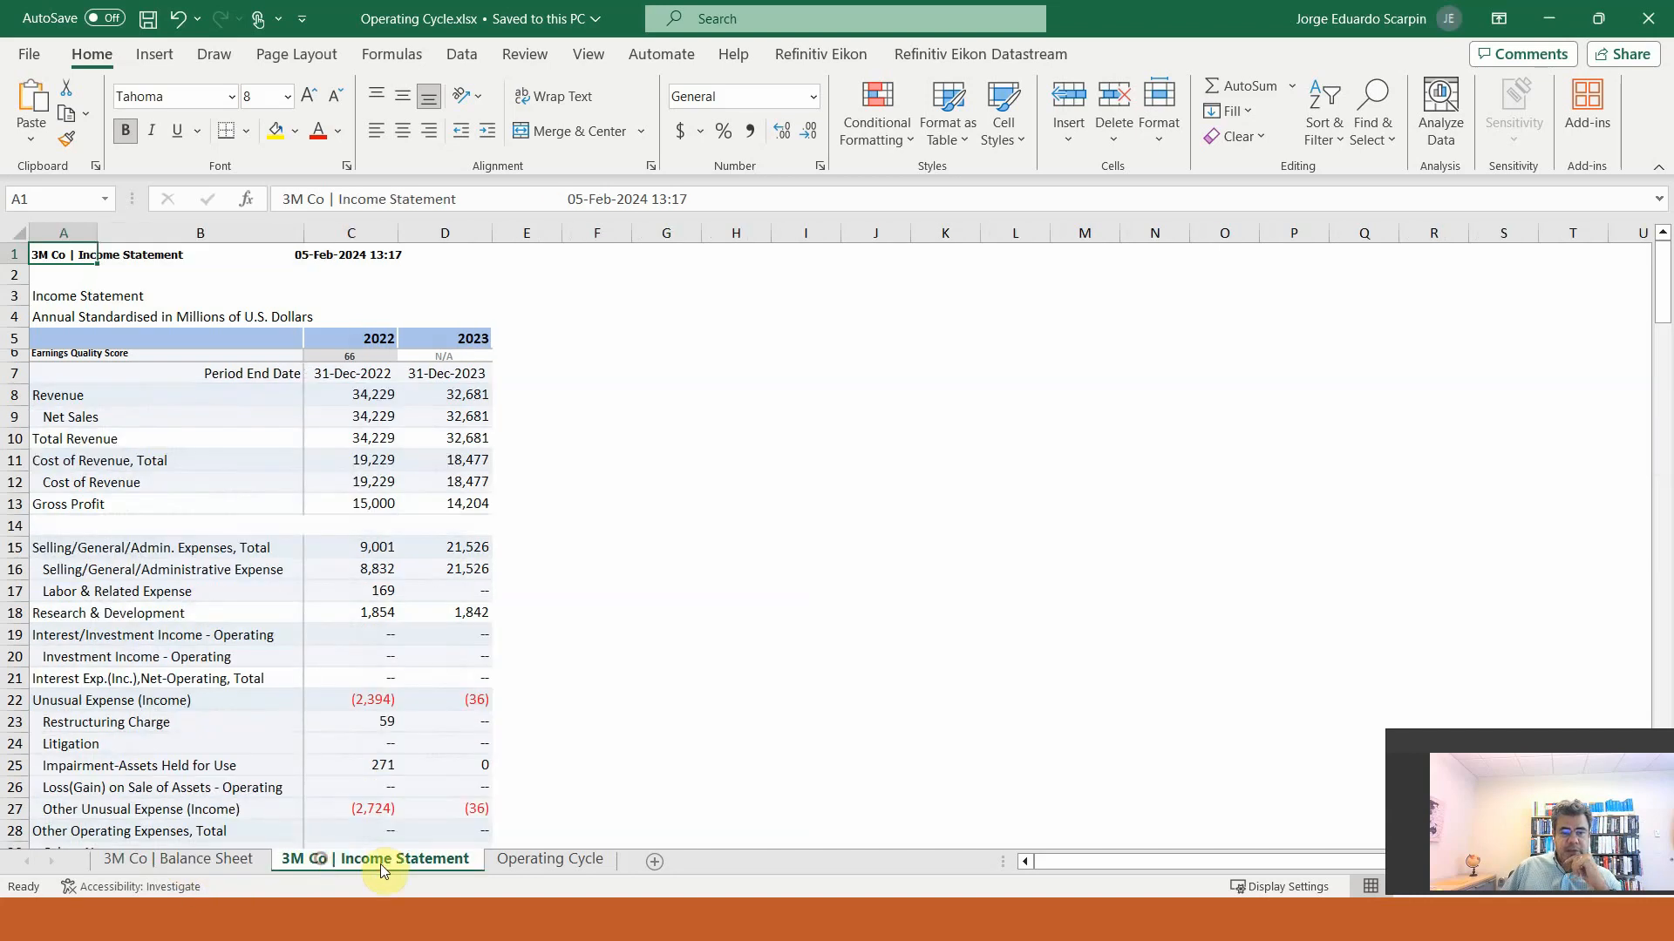
pyautogui.click(544, 863)
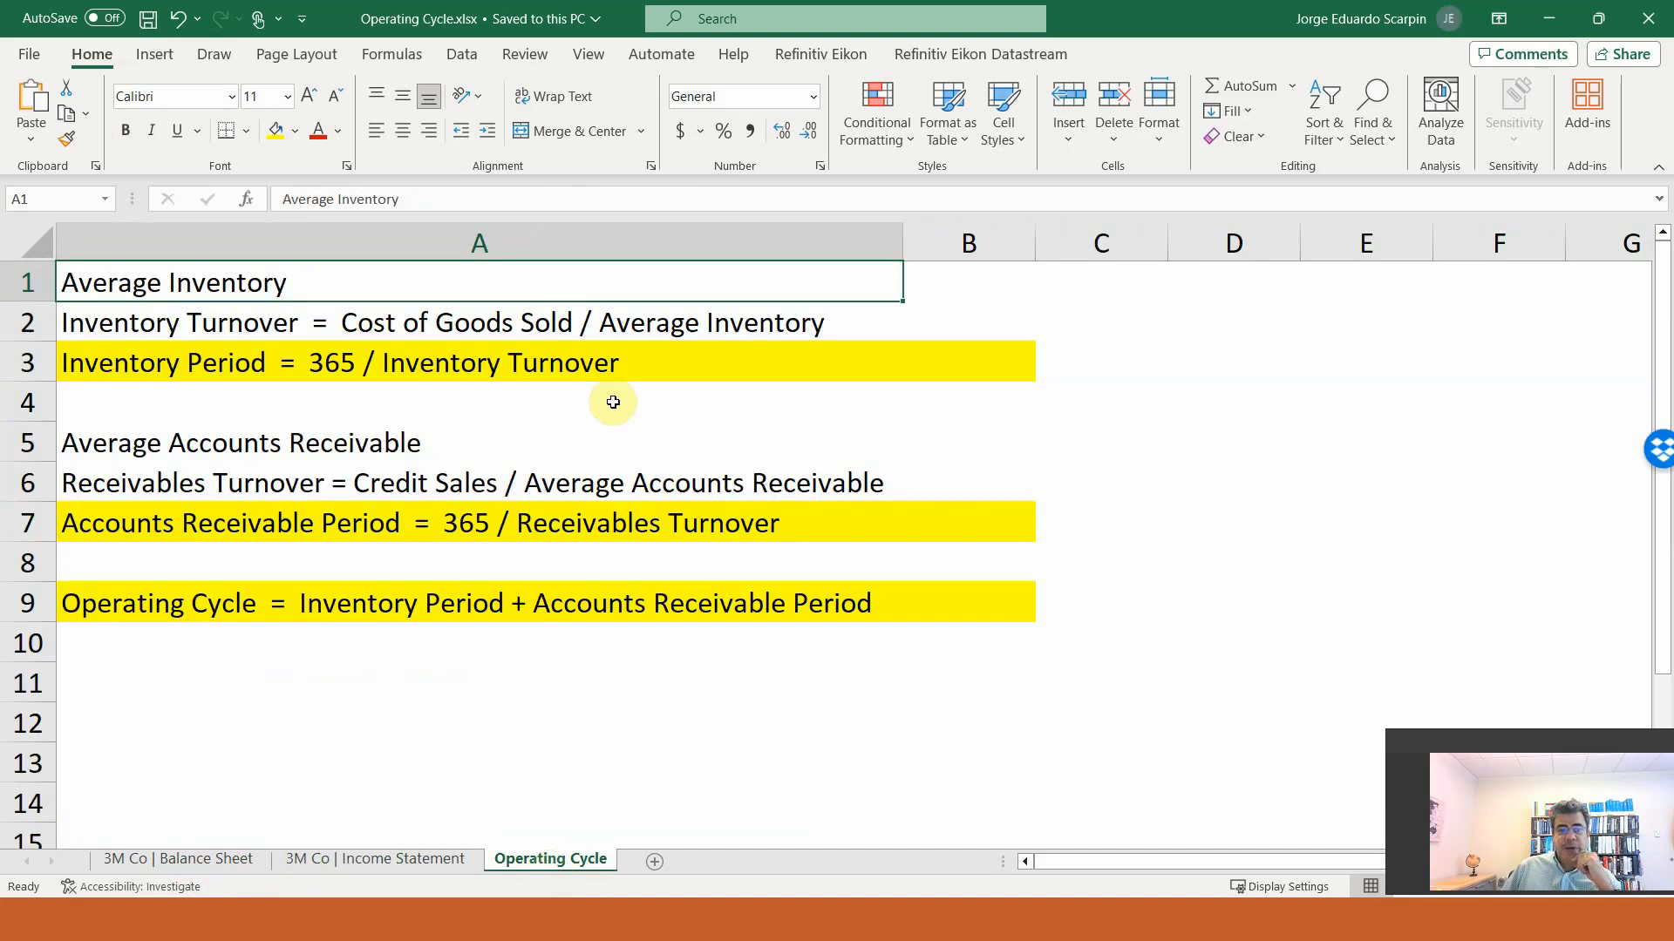
pyautogui.click(680, 321)
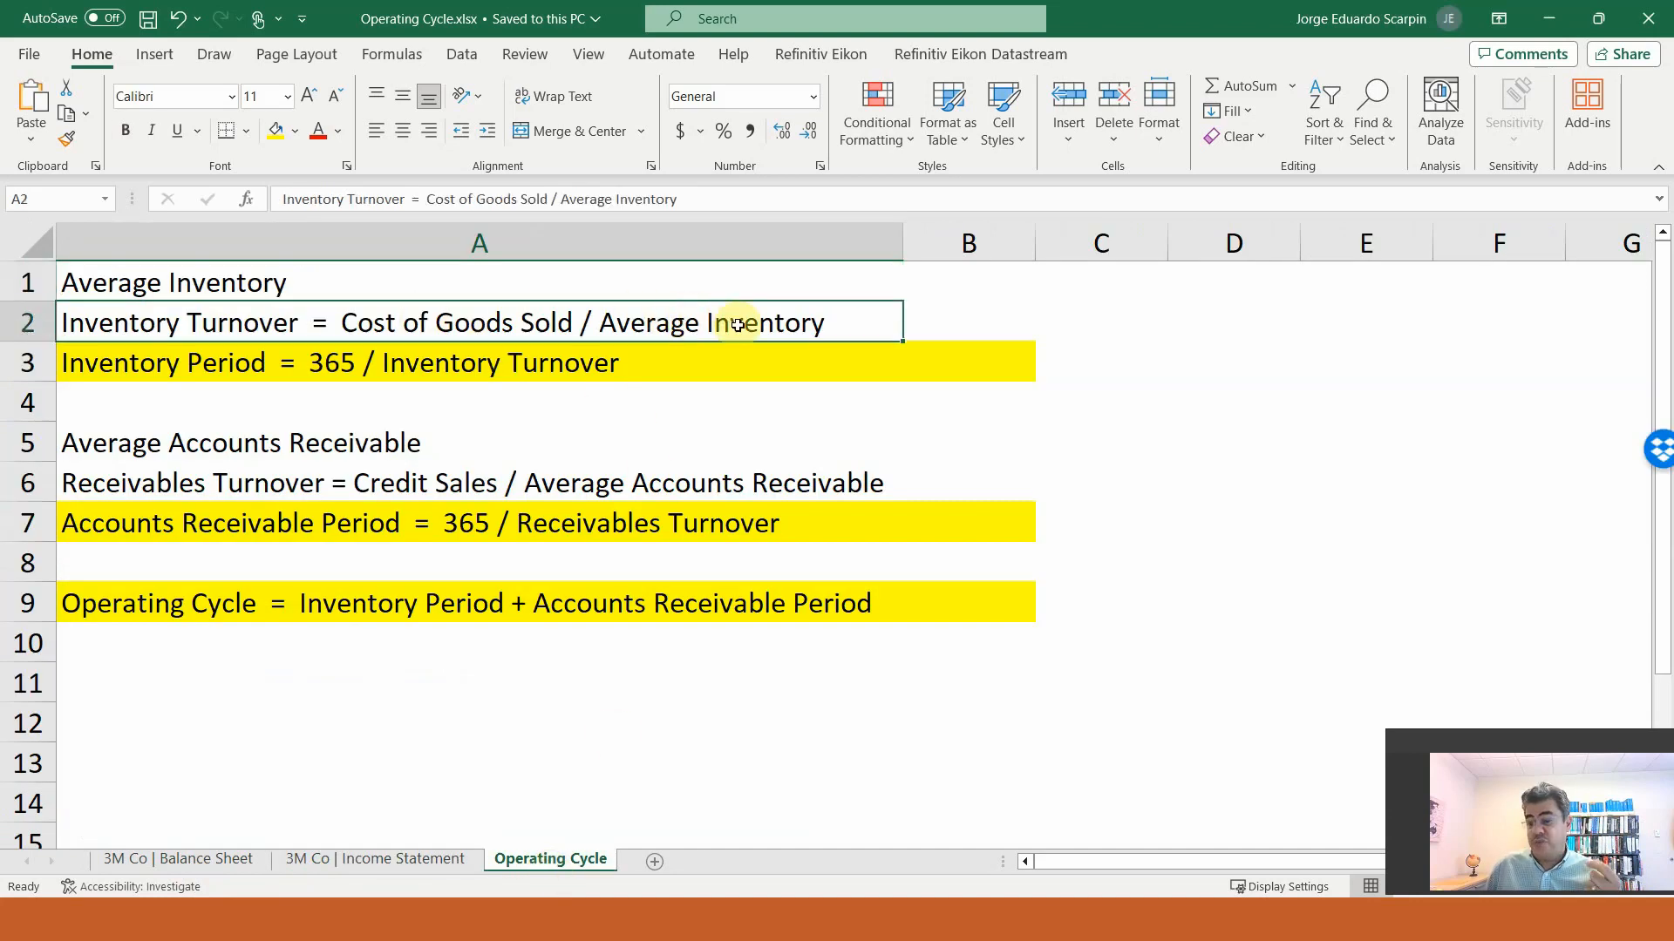
pyautogui.click(599, 287)
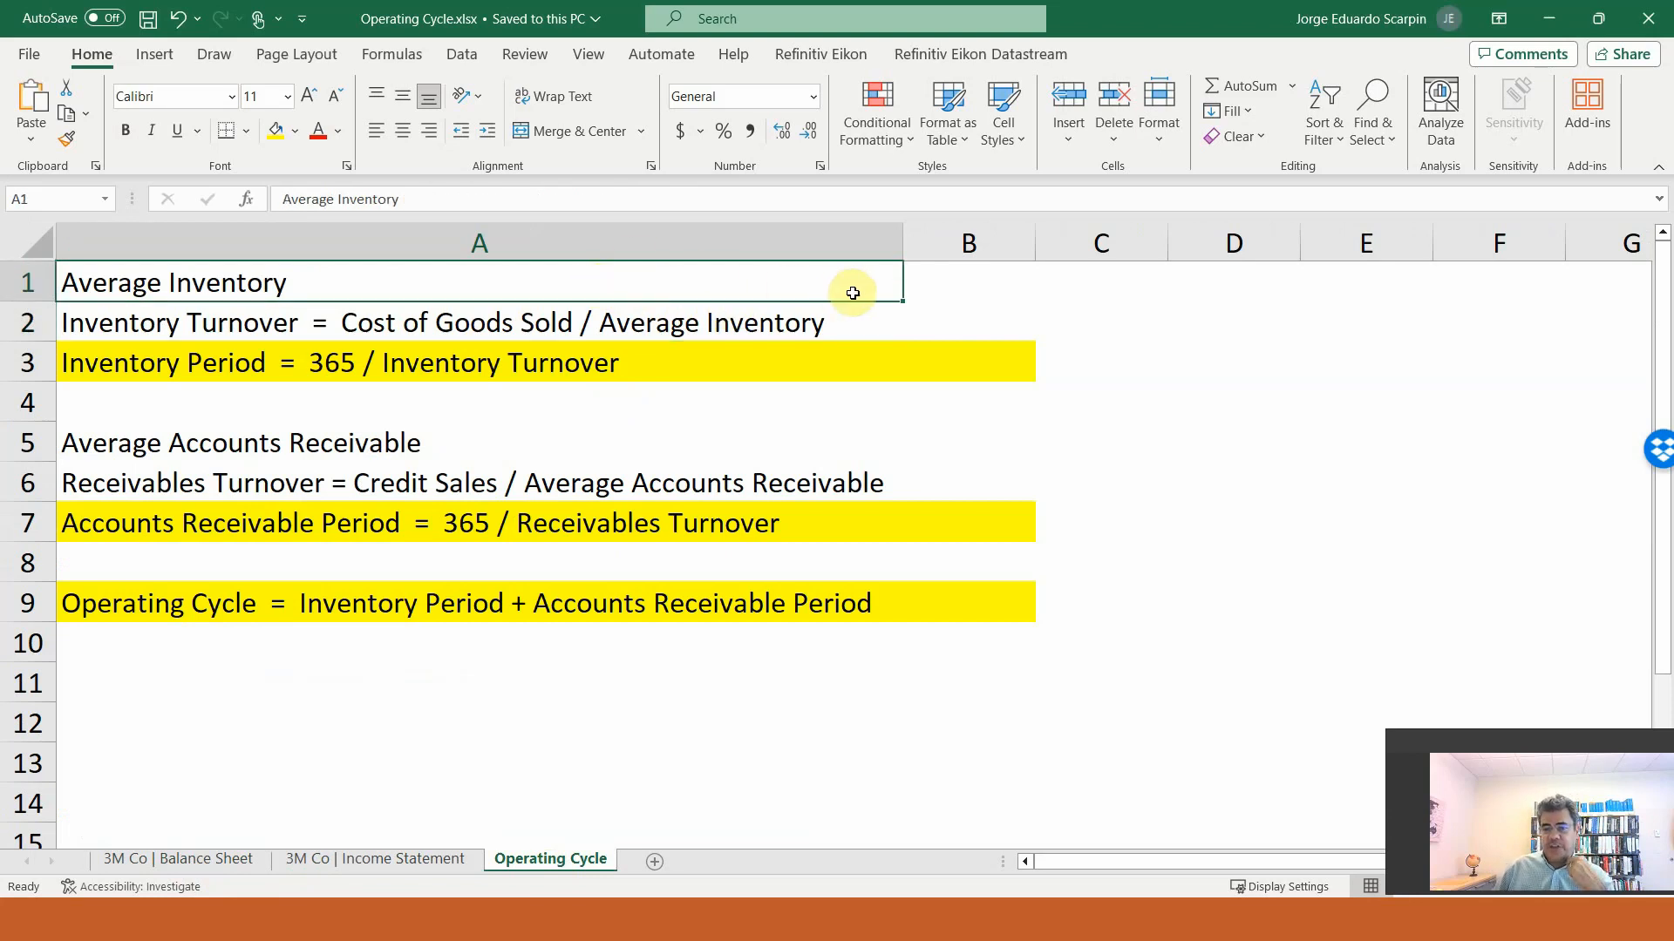
pyautogui.click(957, 290)
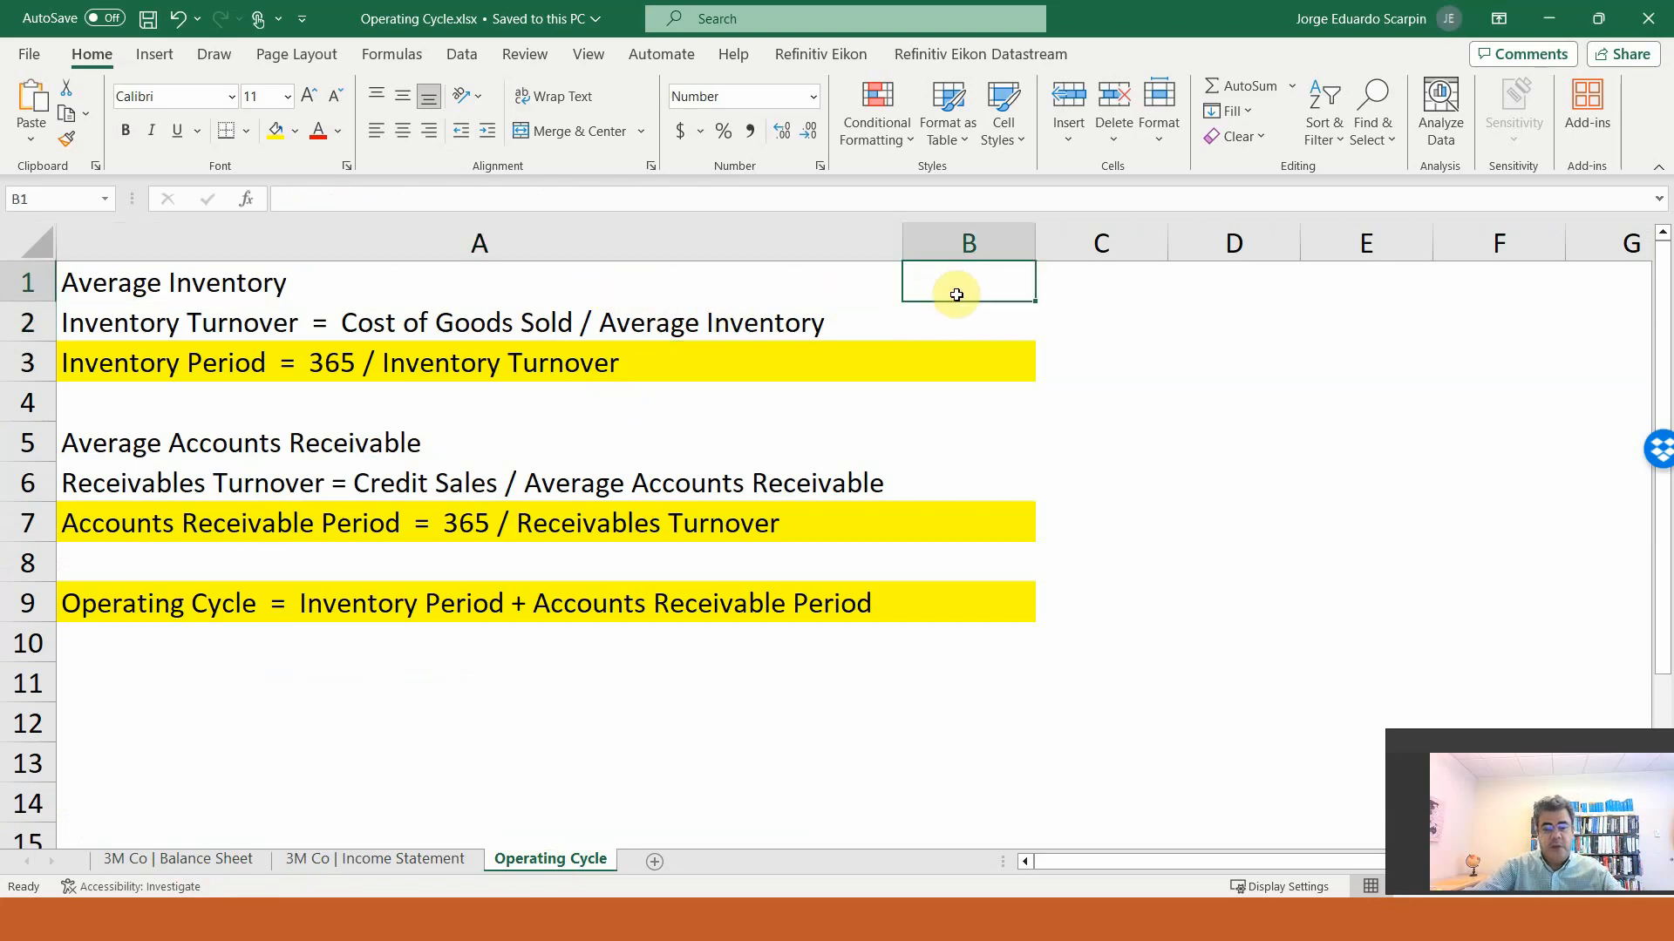
pyautogui.write('=average(')
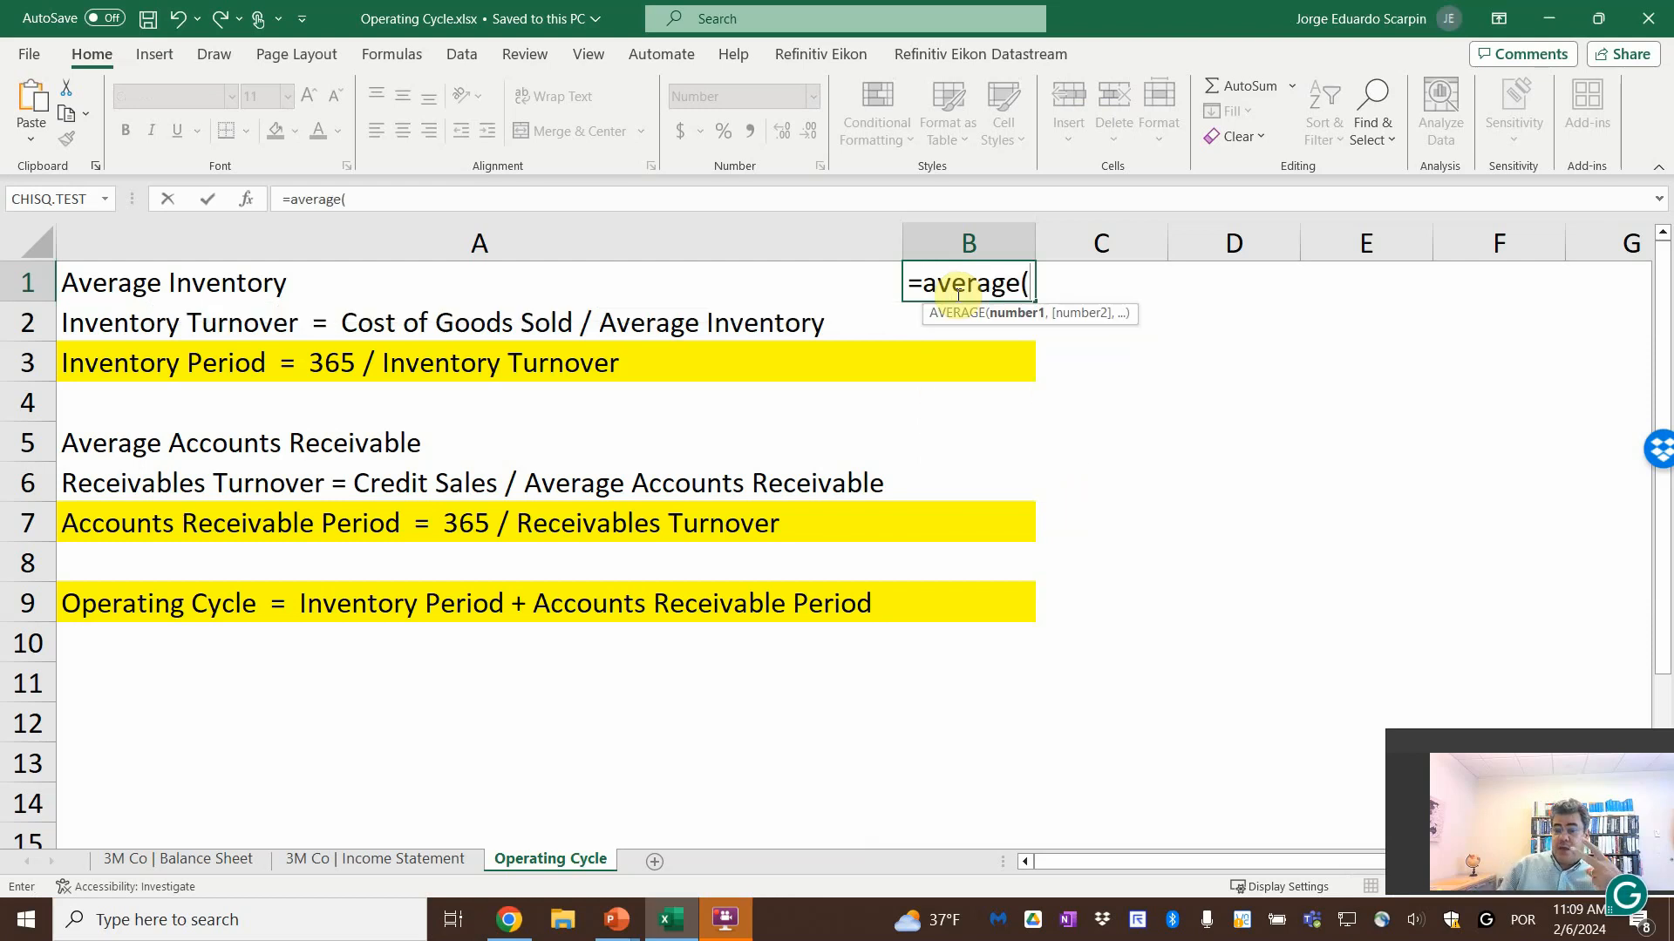
pyautogui.click(220, 858)
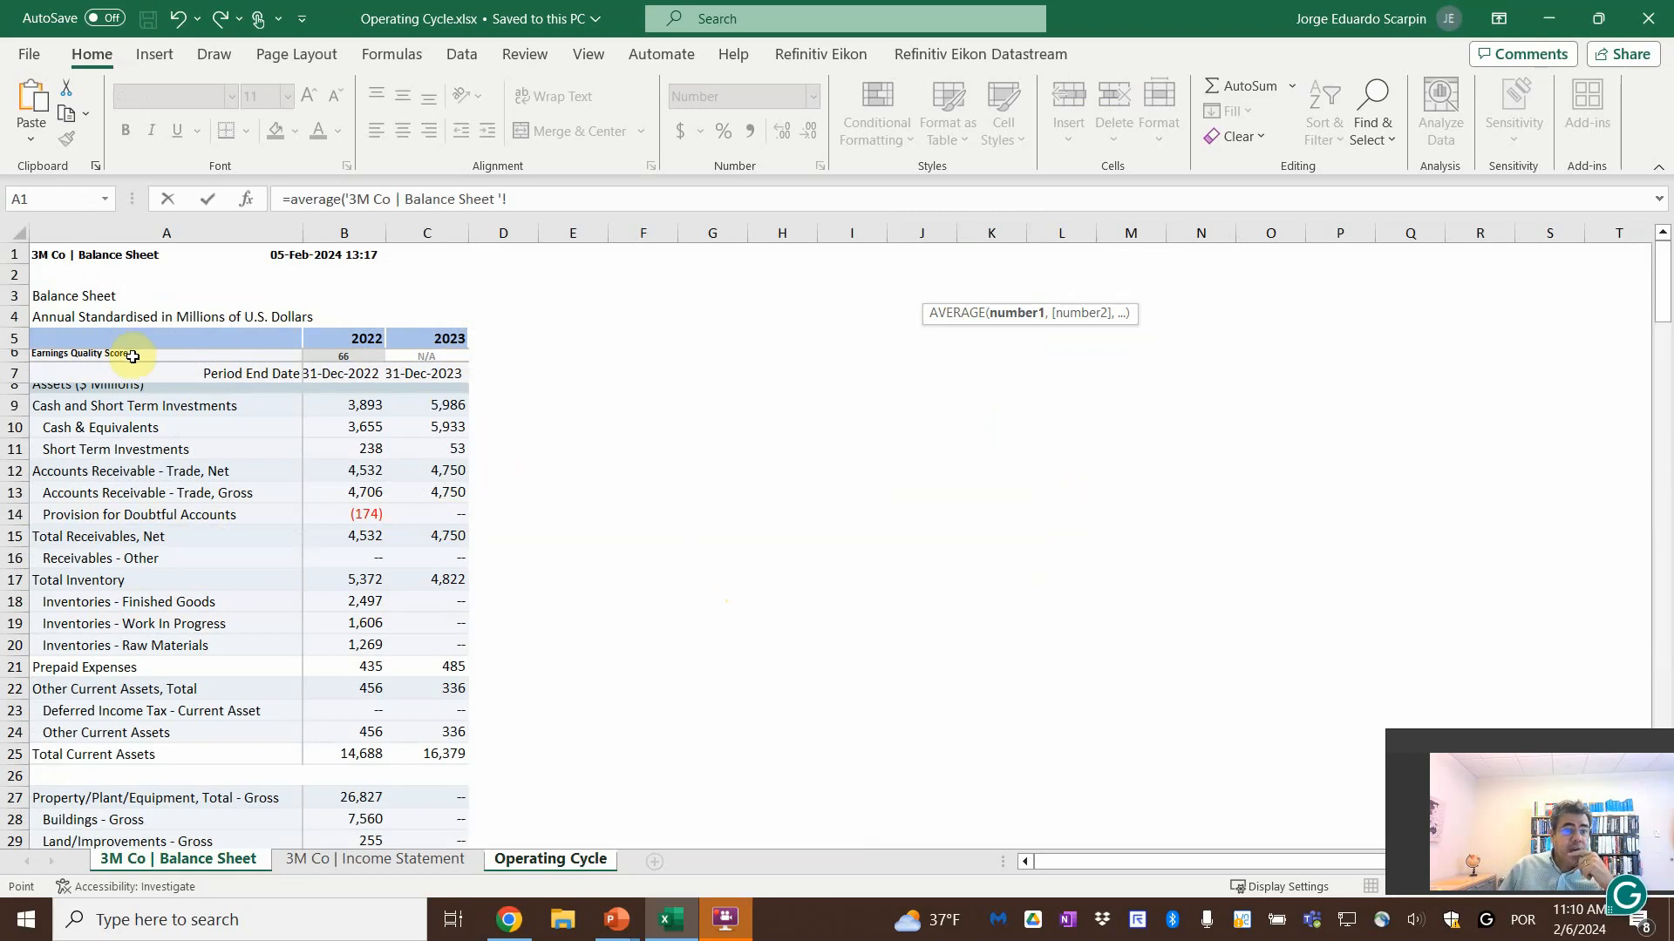
pyautogui.moveTo(325, 579); pyautogui.dragTo(419, 582)
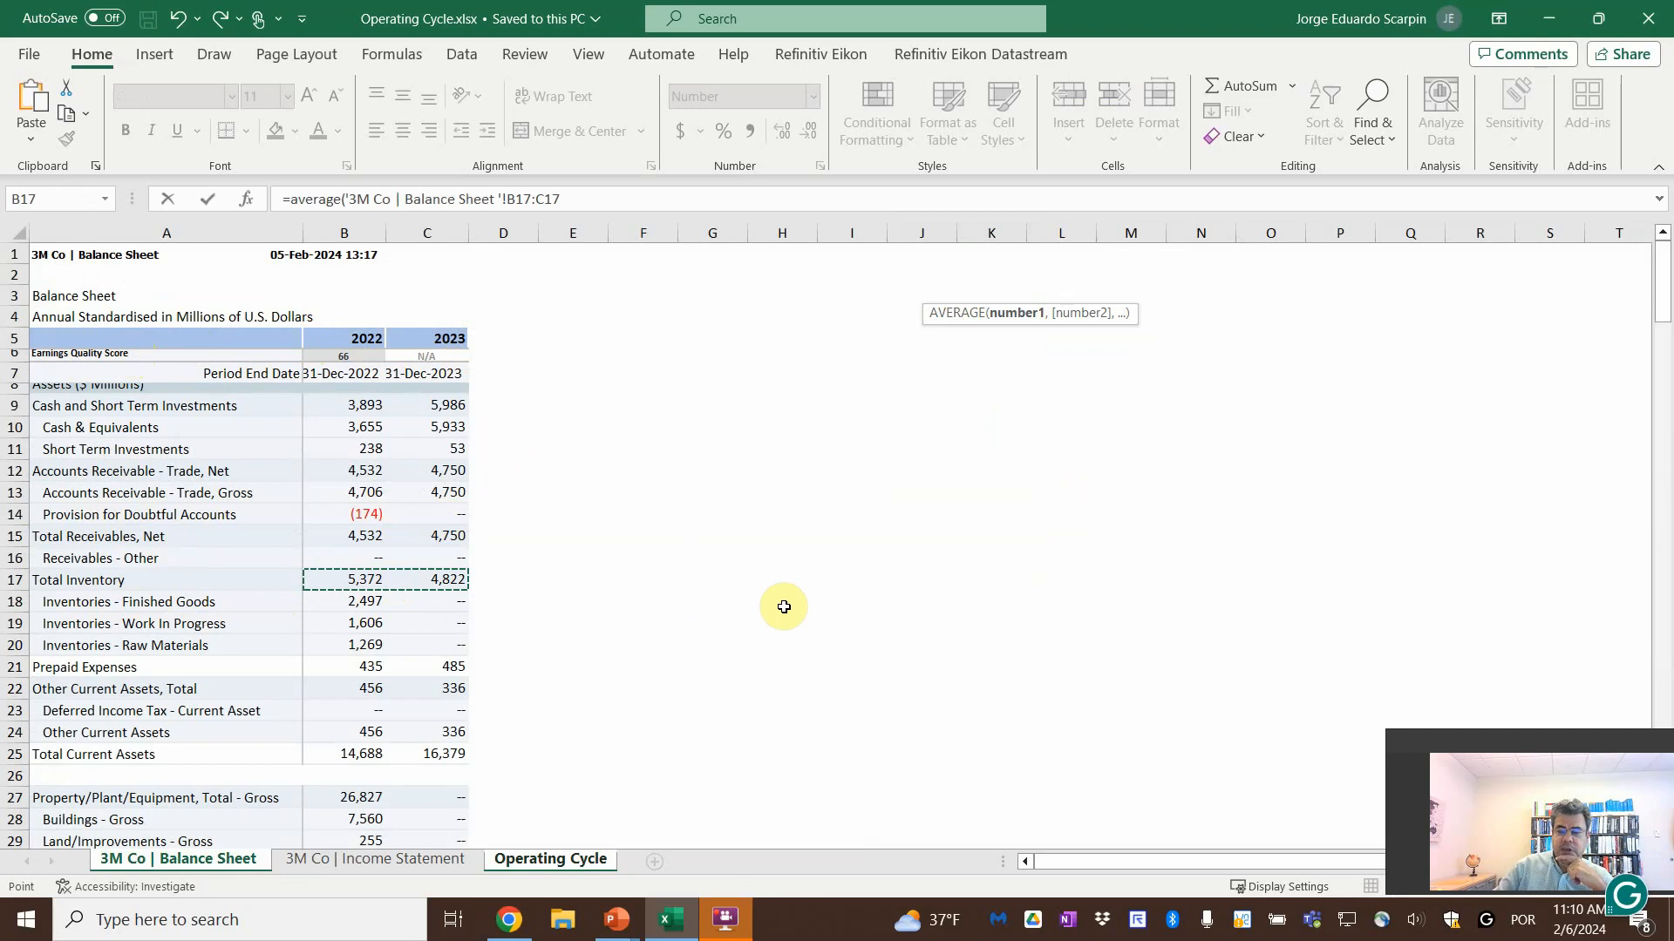
pyautogui.press('Return')
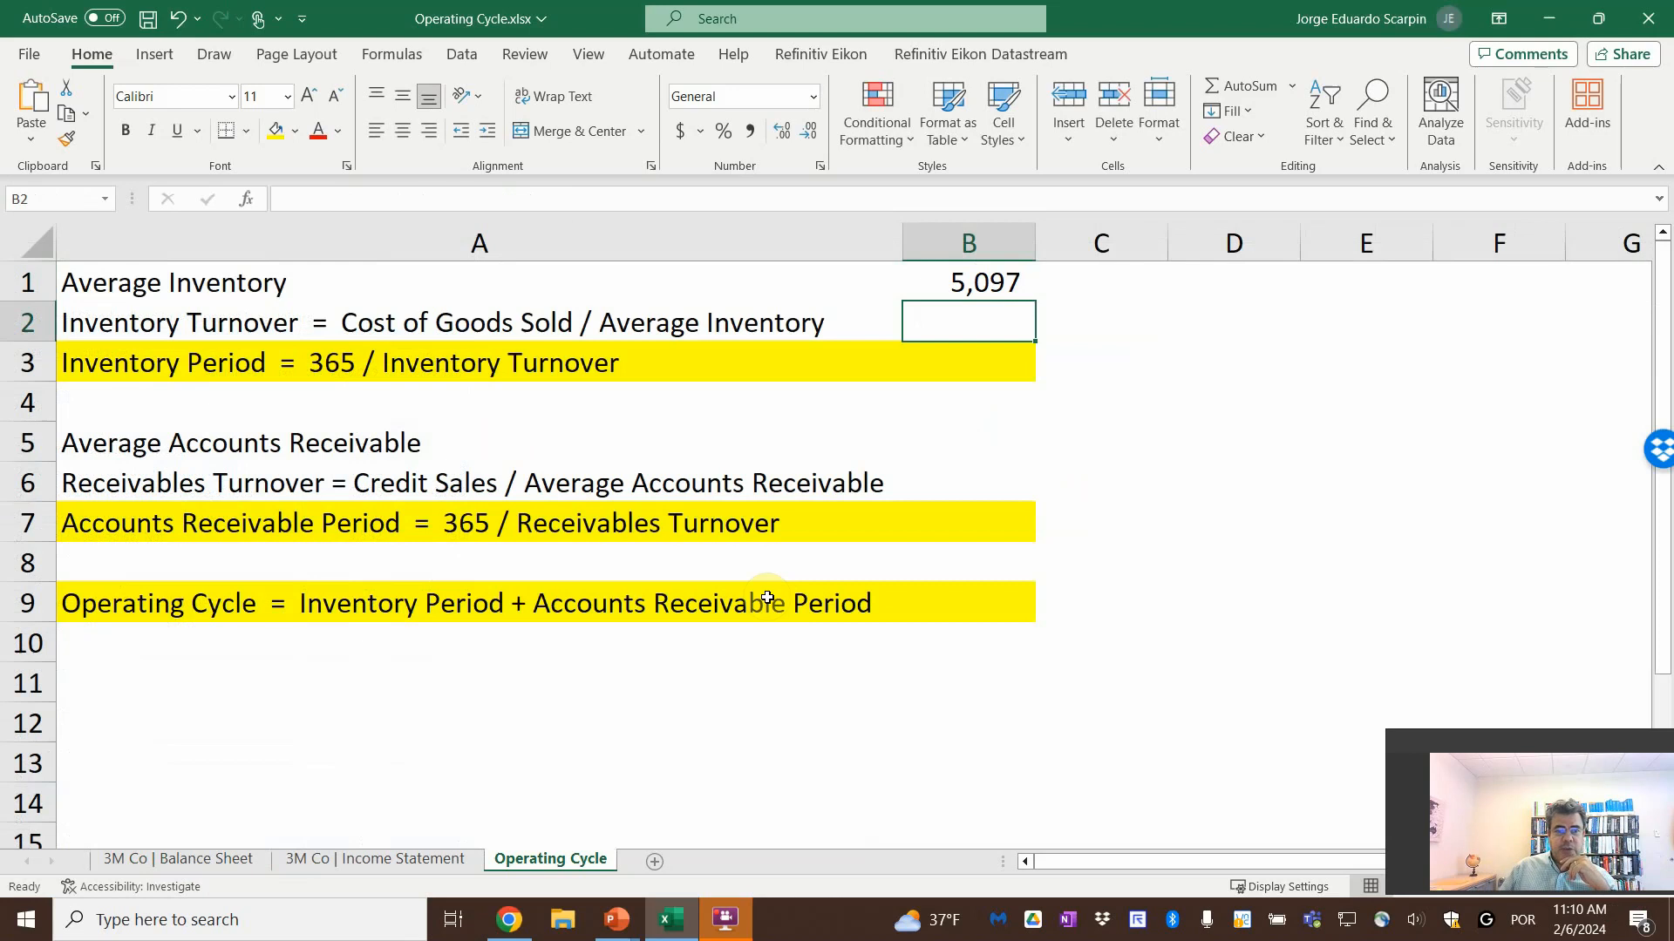
# Calculate Inventory Turnover in B2 by dividing the income statement's 2023 Cost of Revenue, Total (D11) by Average Inventory in B1
pyautogui.write('=')
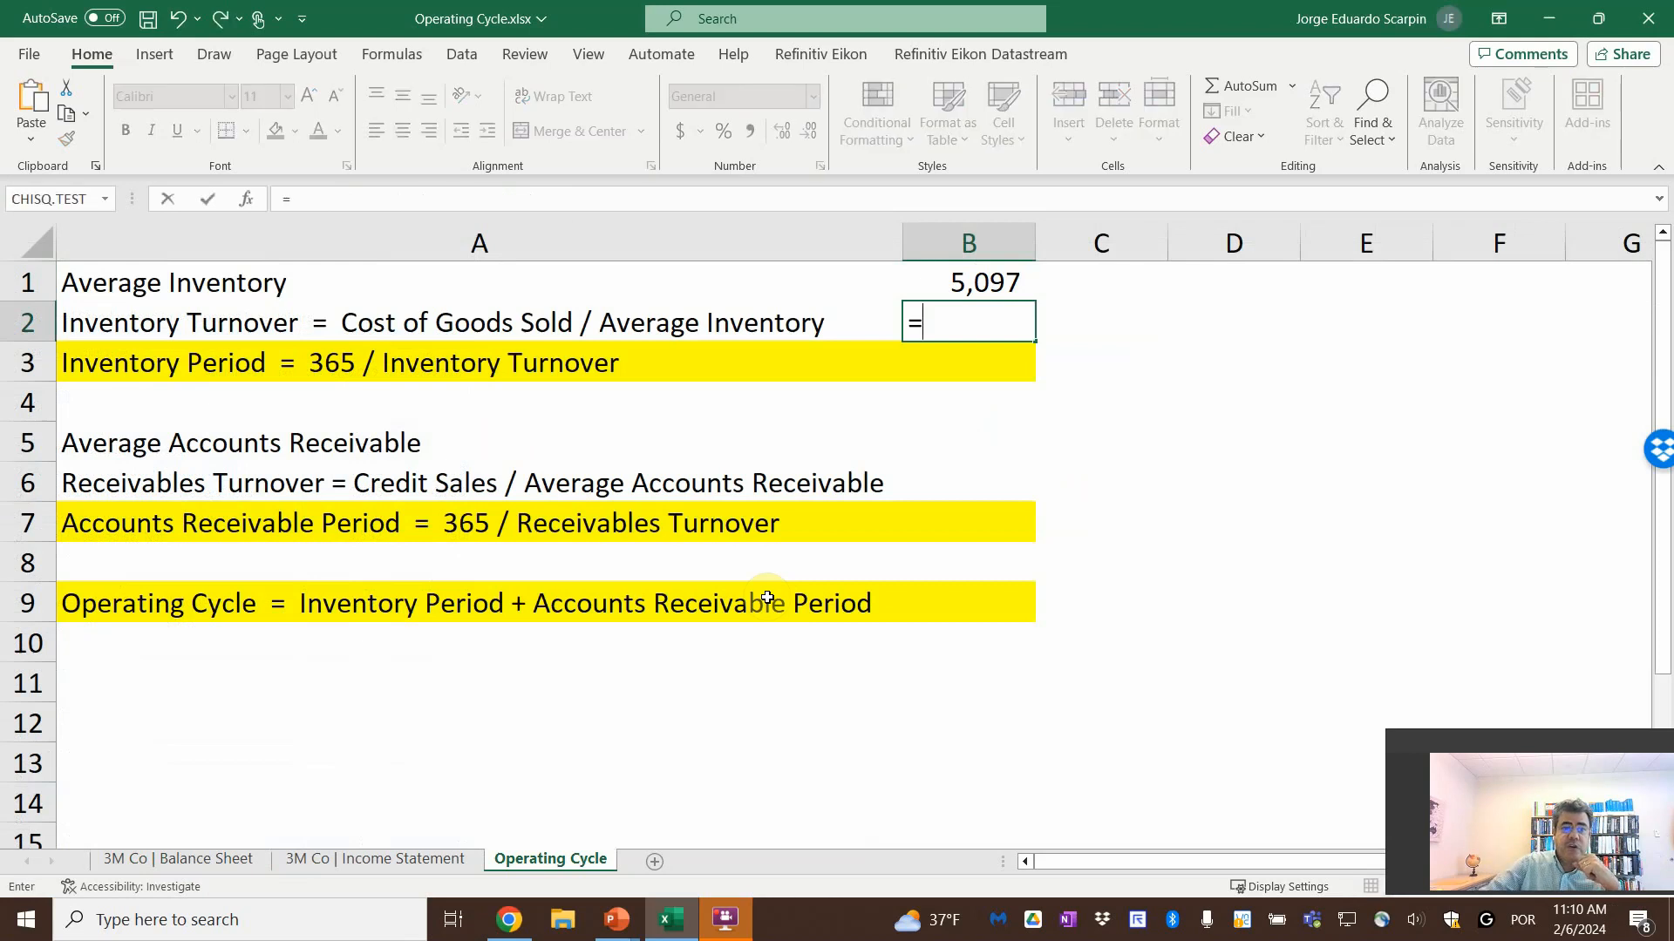
pyautogui.click(349, 862)
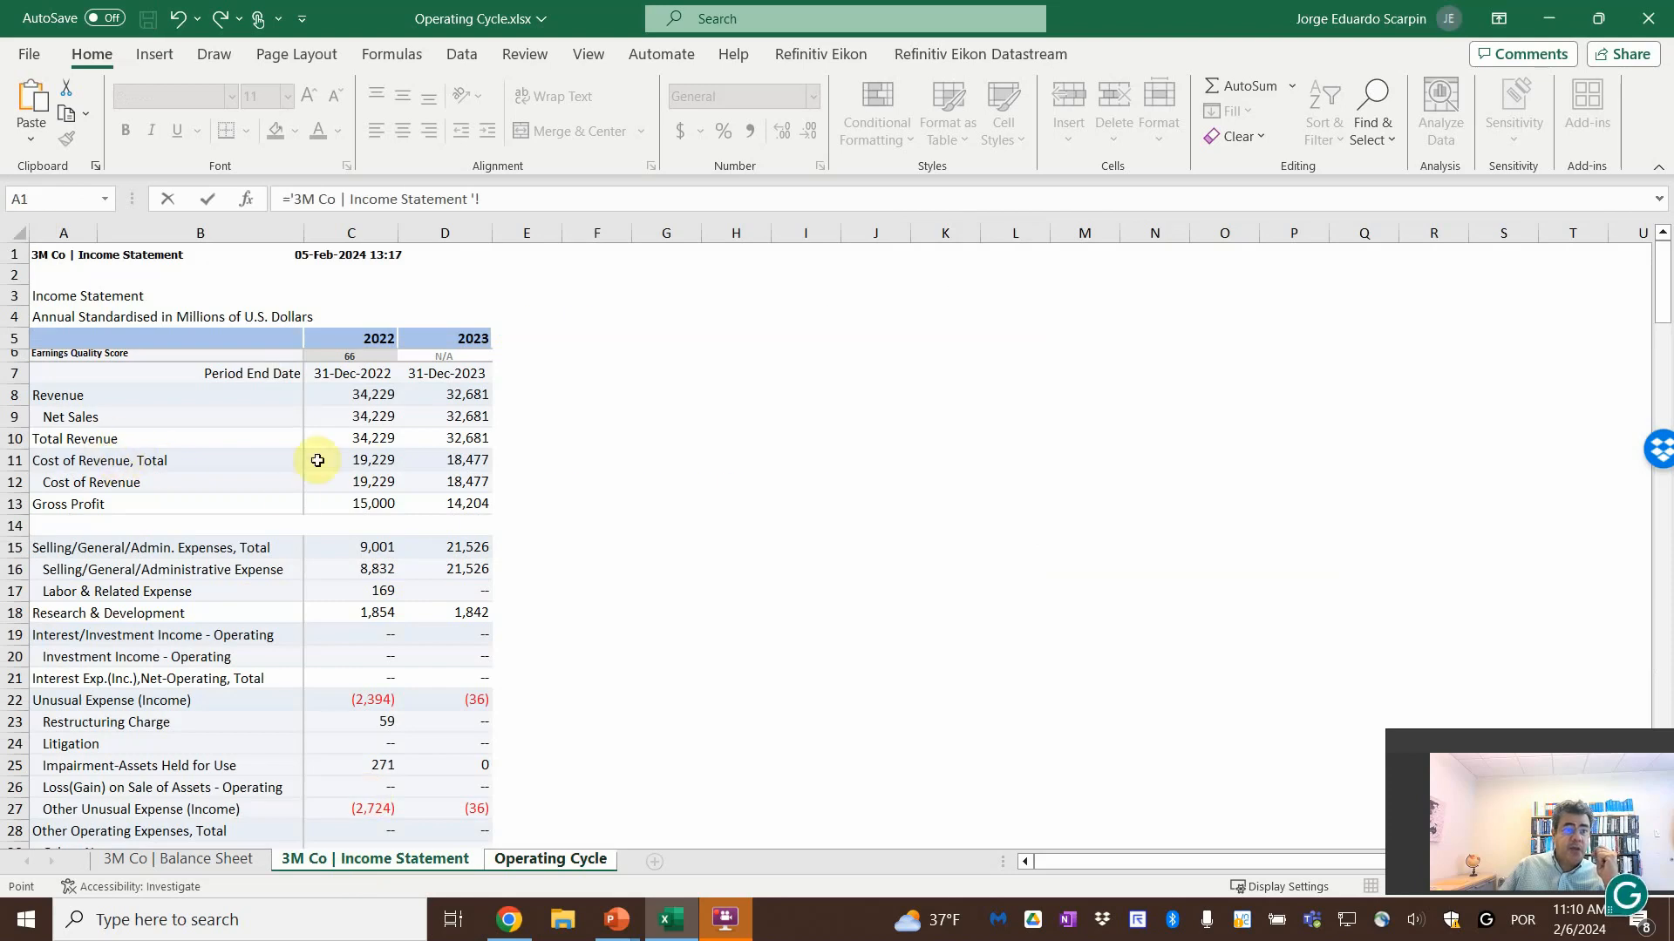
pyautogui.click(447, 460)
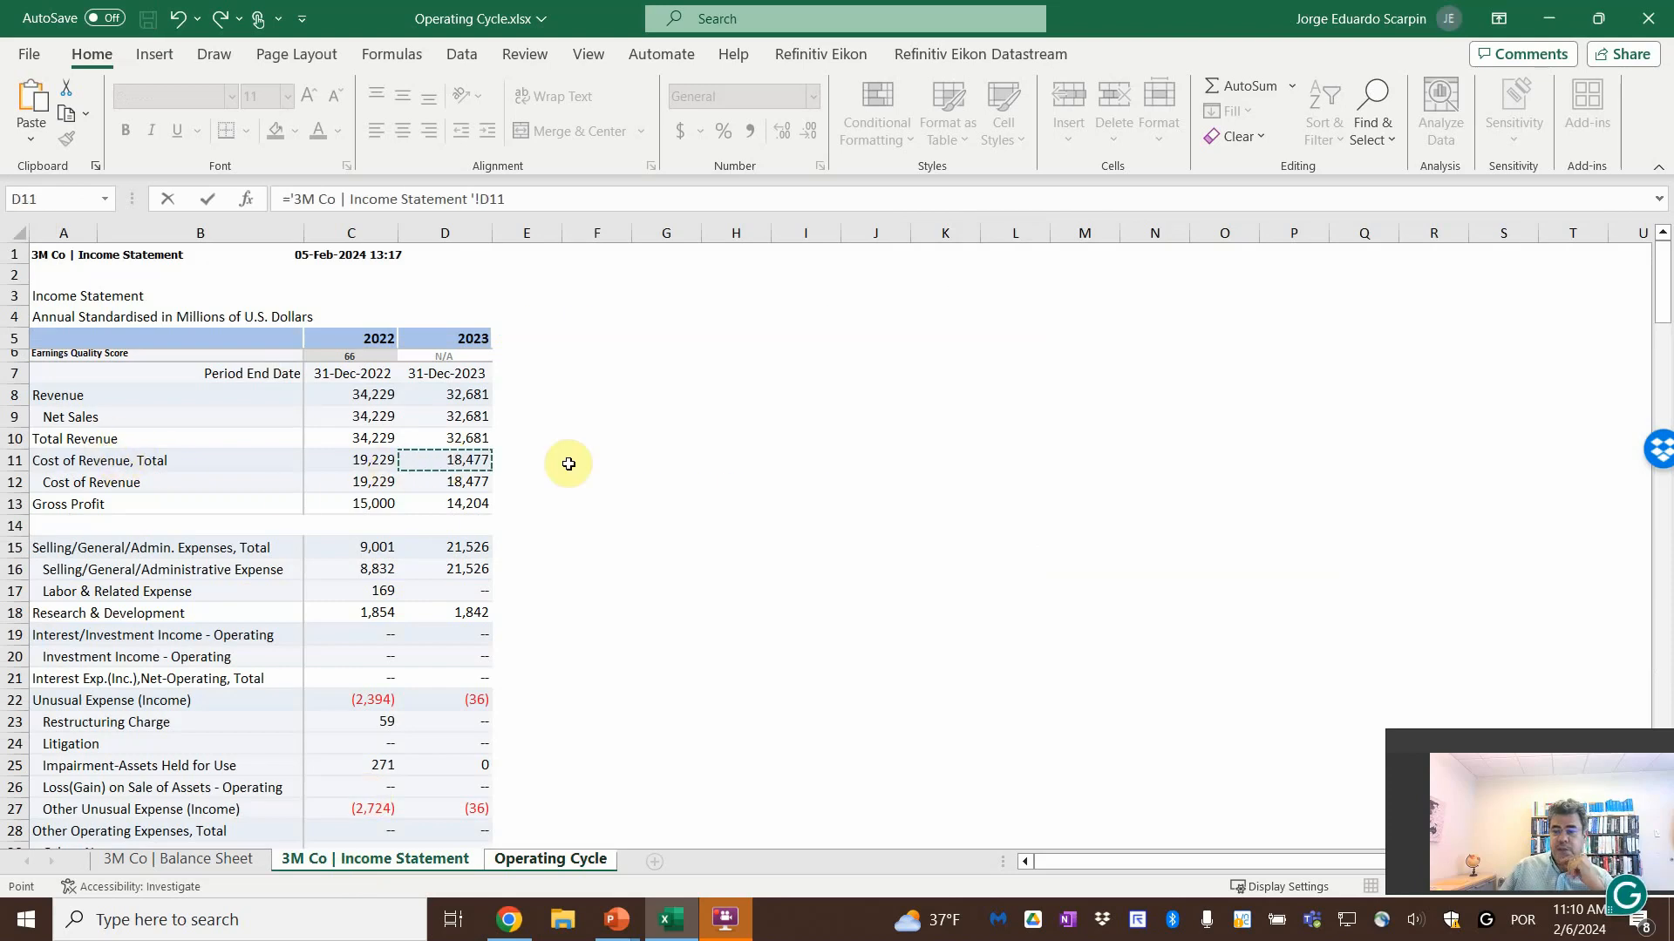
pyautogui.write('/')
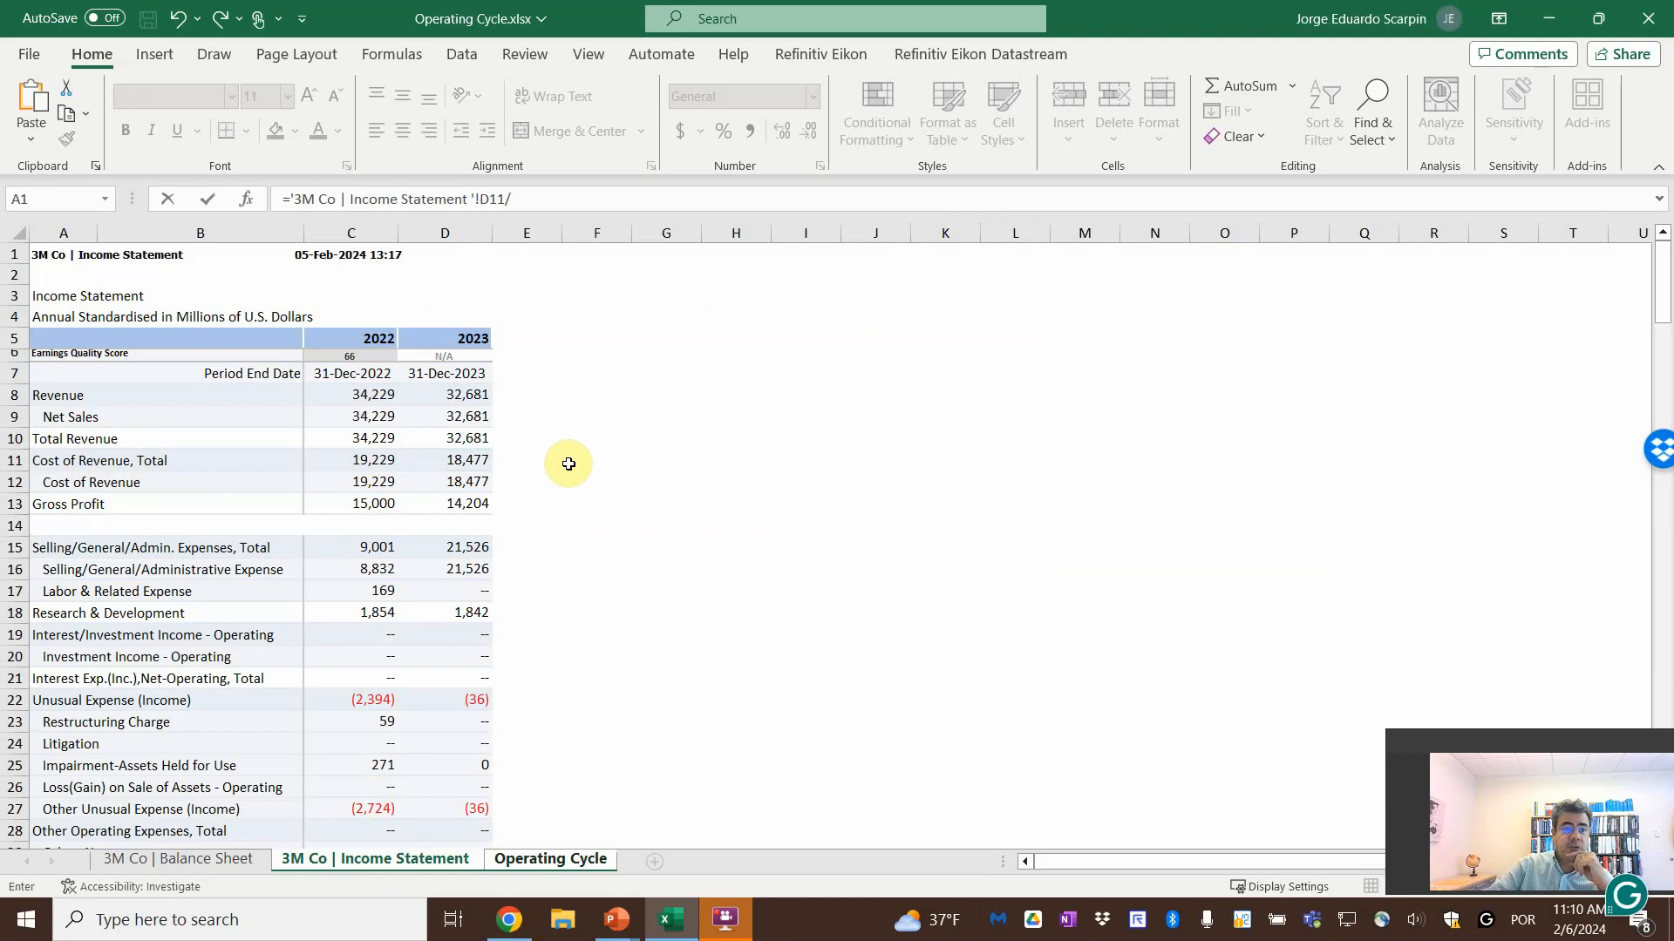
pyautogui.click(550, 859)
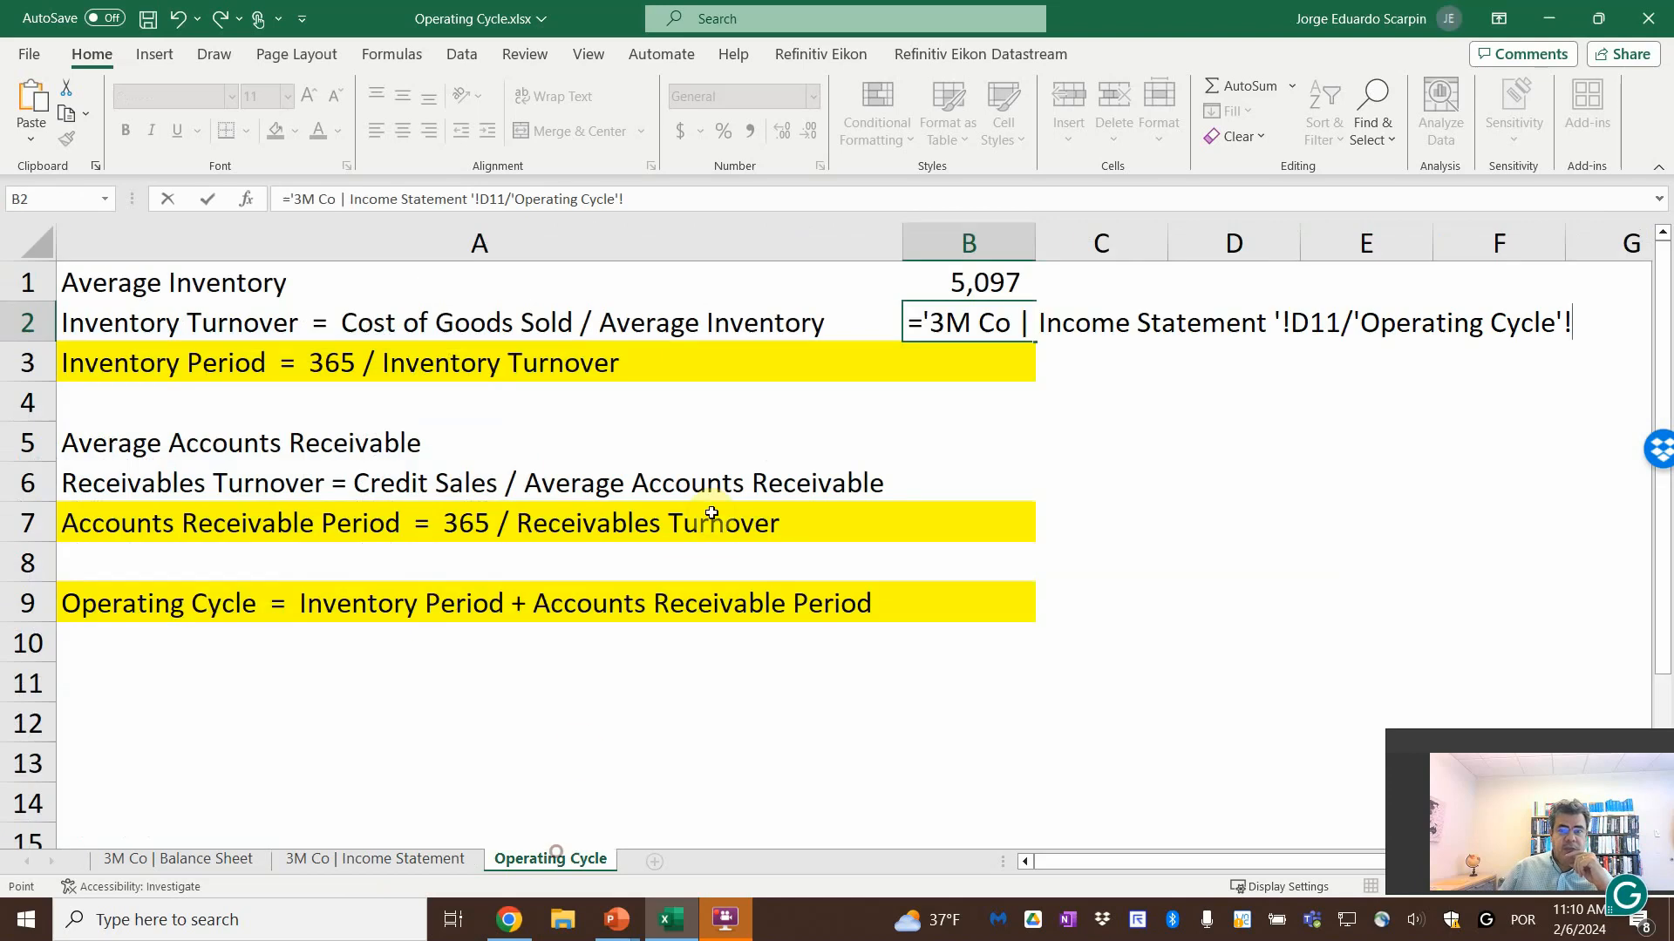
pyautogui.click(975, 284)
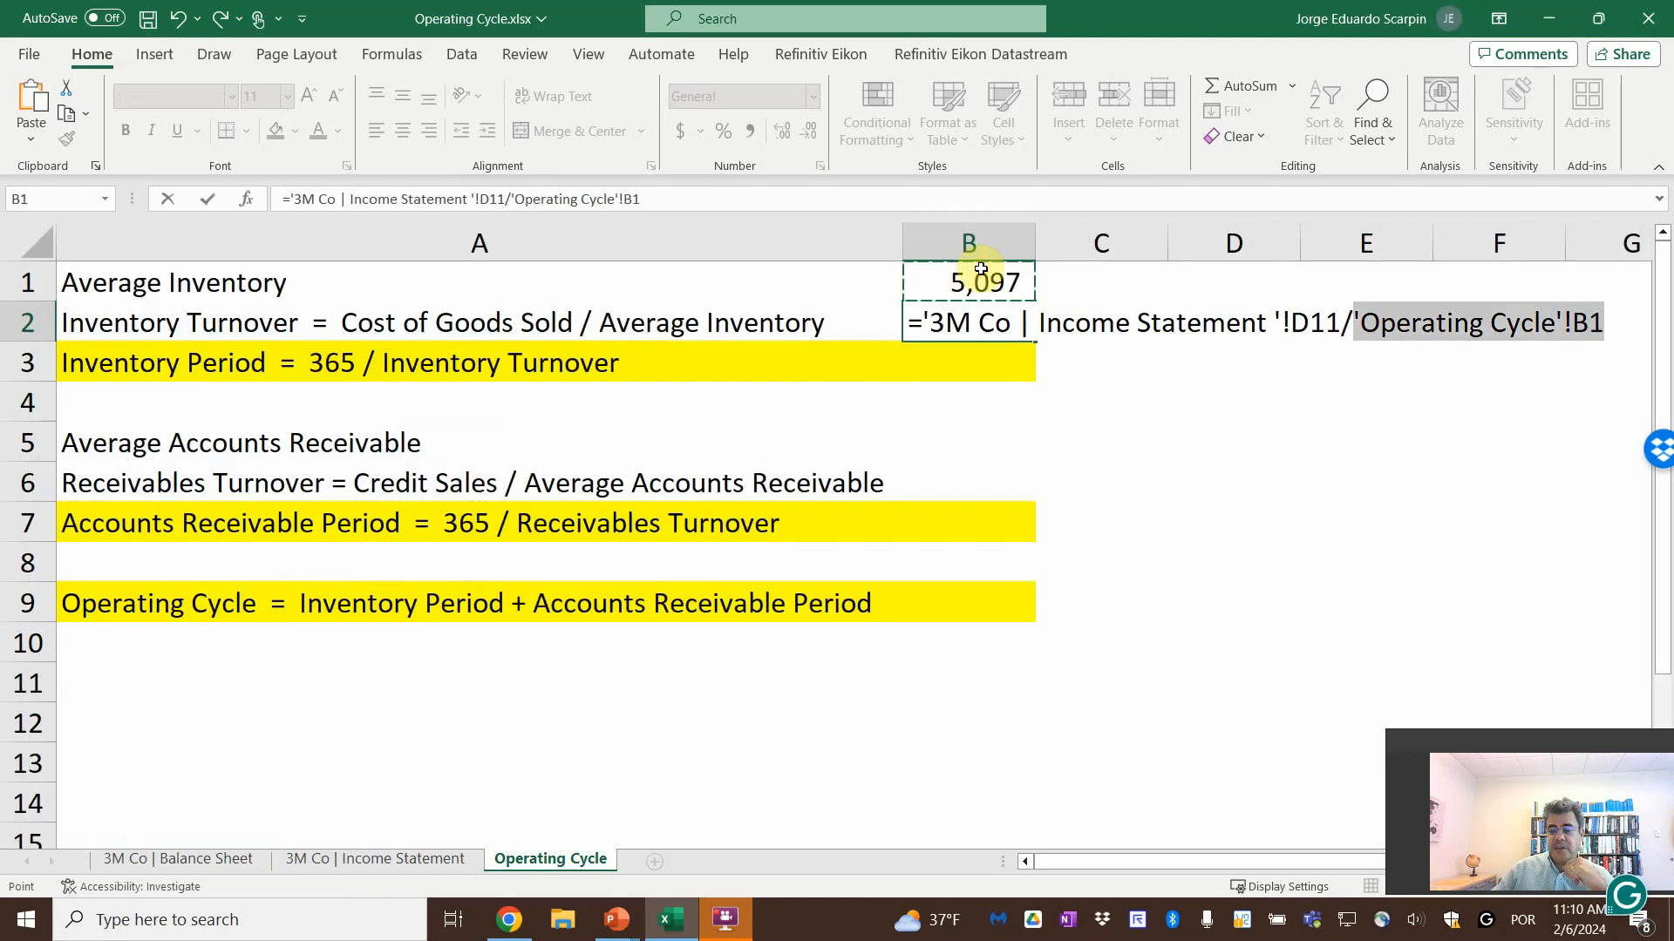
pyautogui.press('Return')
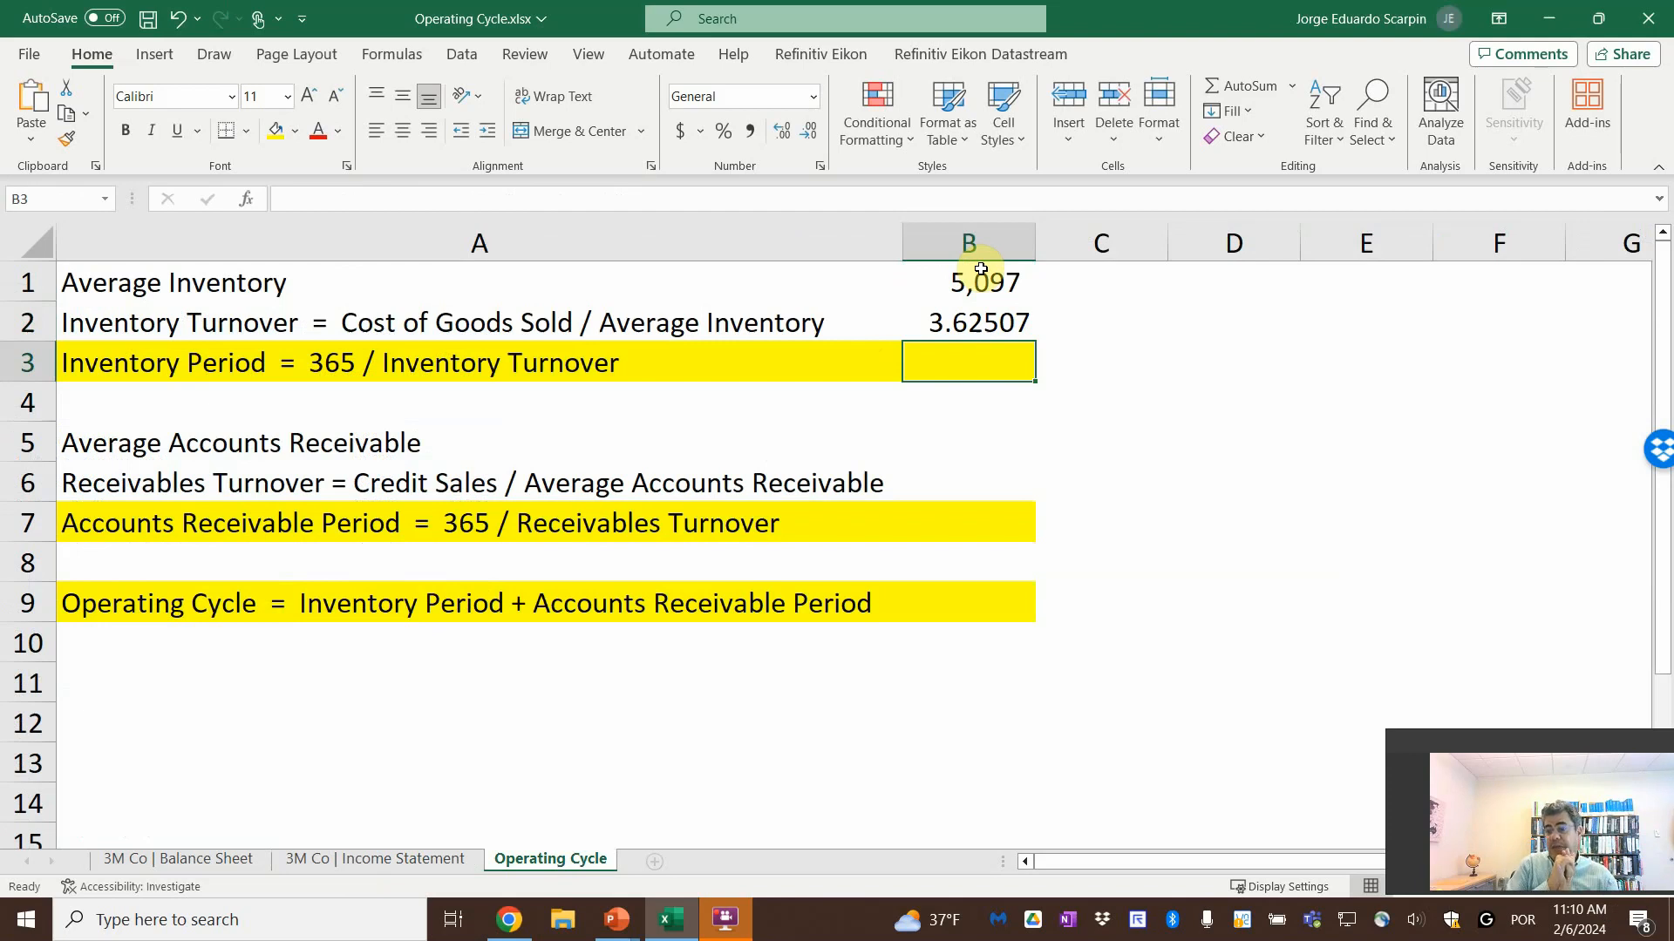
# Calculate the Inventory Period in B3 as 365 divided by the Inventory Turnover in B2
pyautogui.write('=')
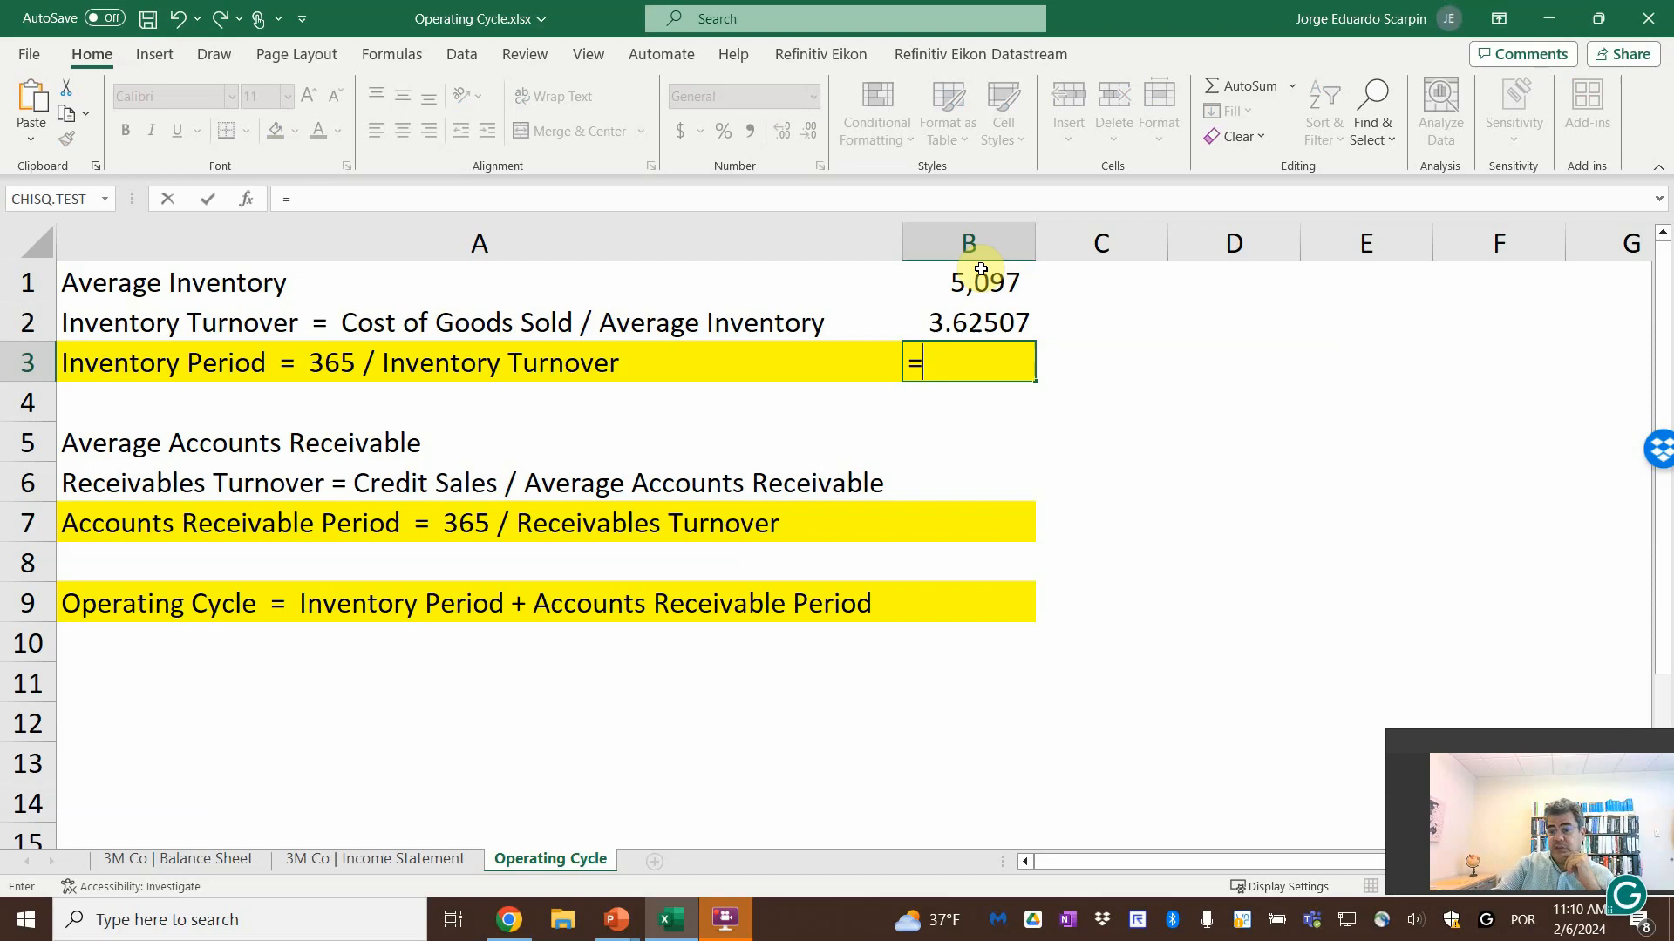
pyautogui.write('365/')
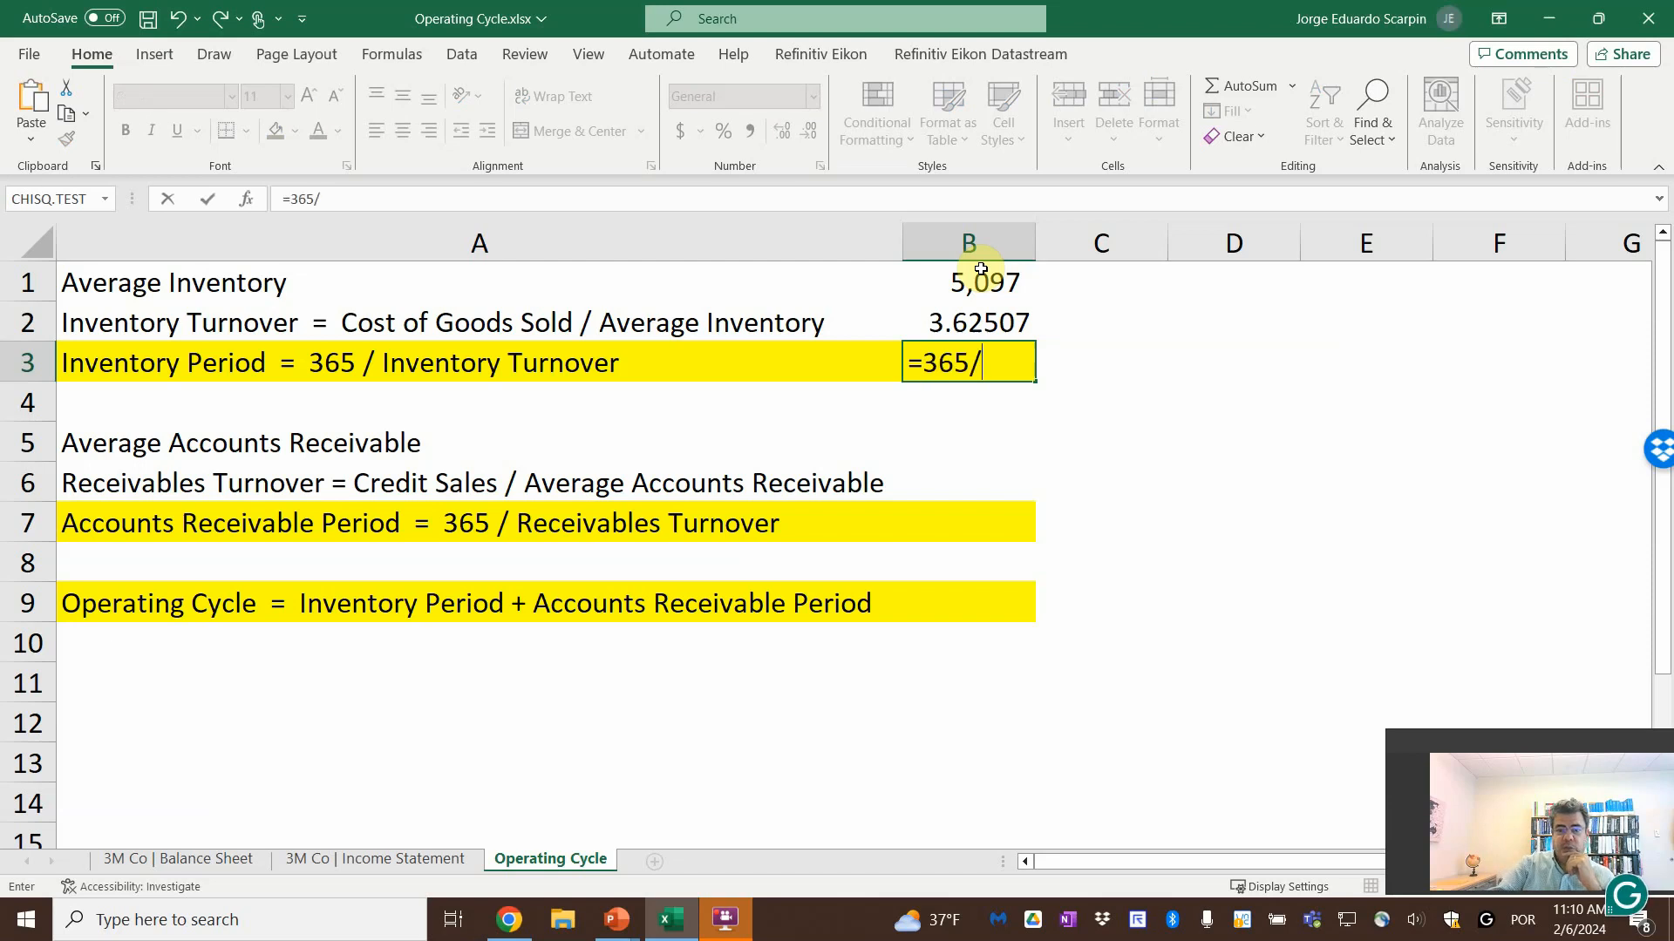
pyautogui.press('Up')
pyautogui.press('Return')
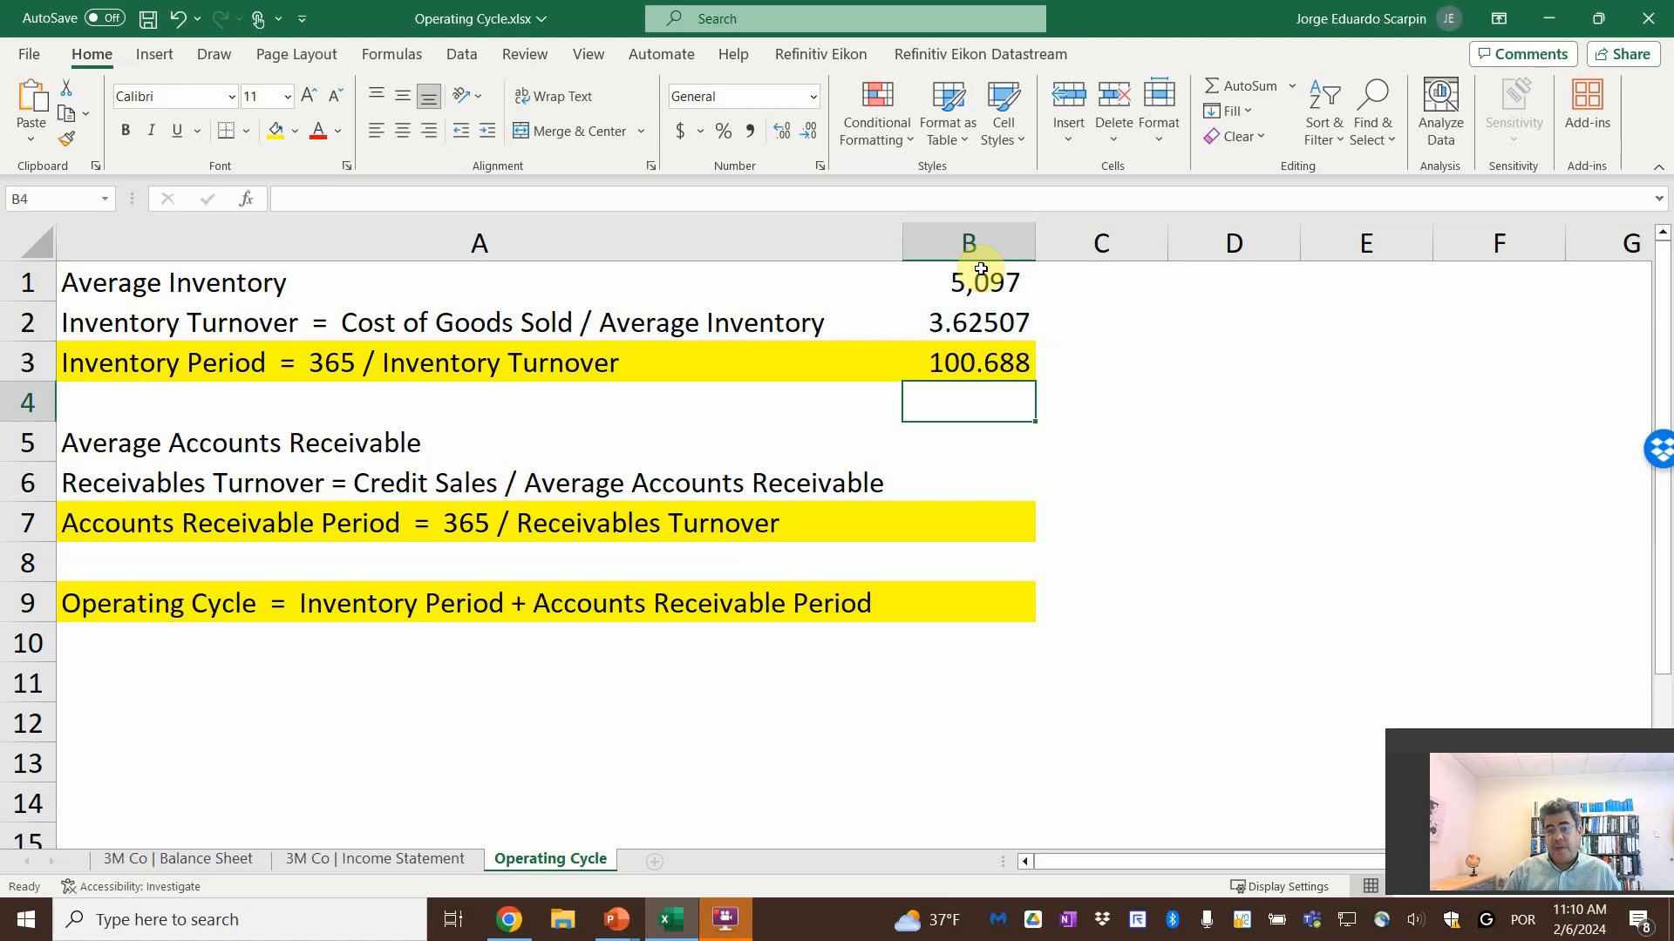
# Calculate Average Accounts Receivable in B5 as the AVERAGE of the balance sheet's Accounts Receivable - Trade, Net, B12:C12
pyautogui.press('Down')
pyautogui.press('Down')
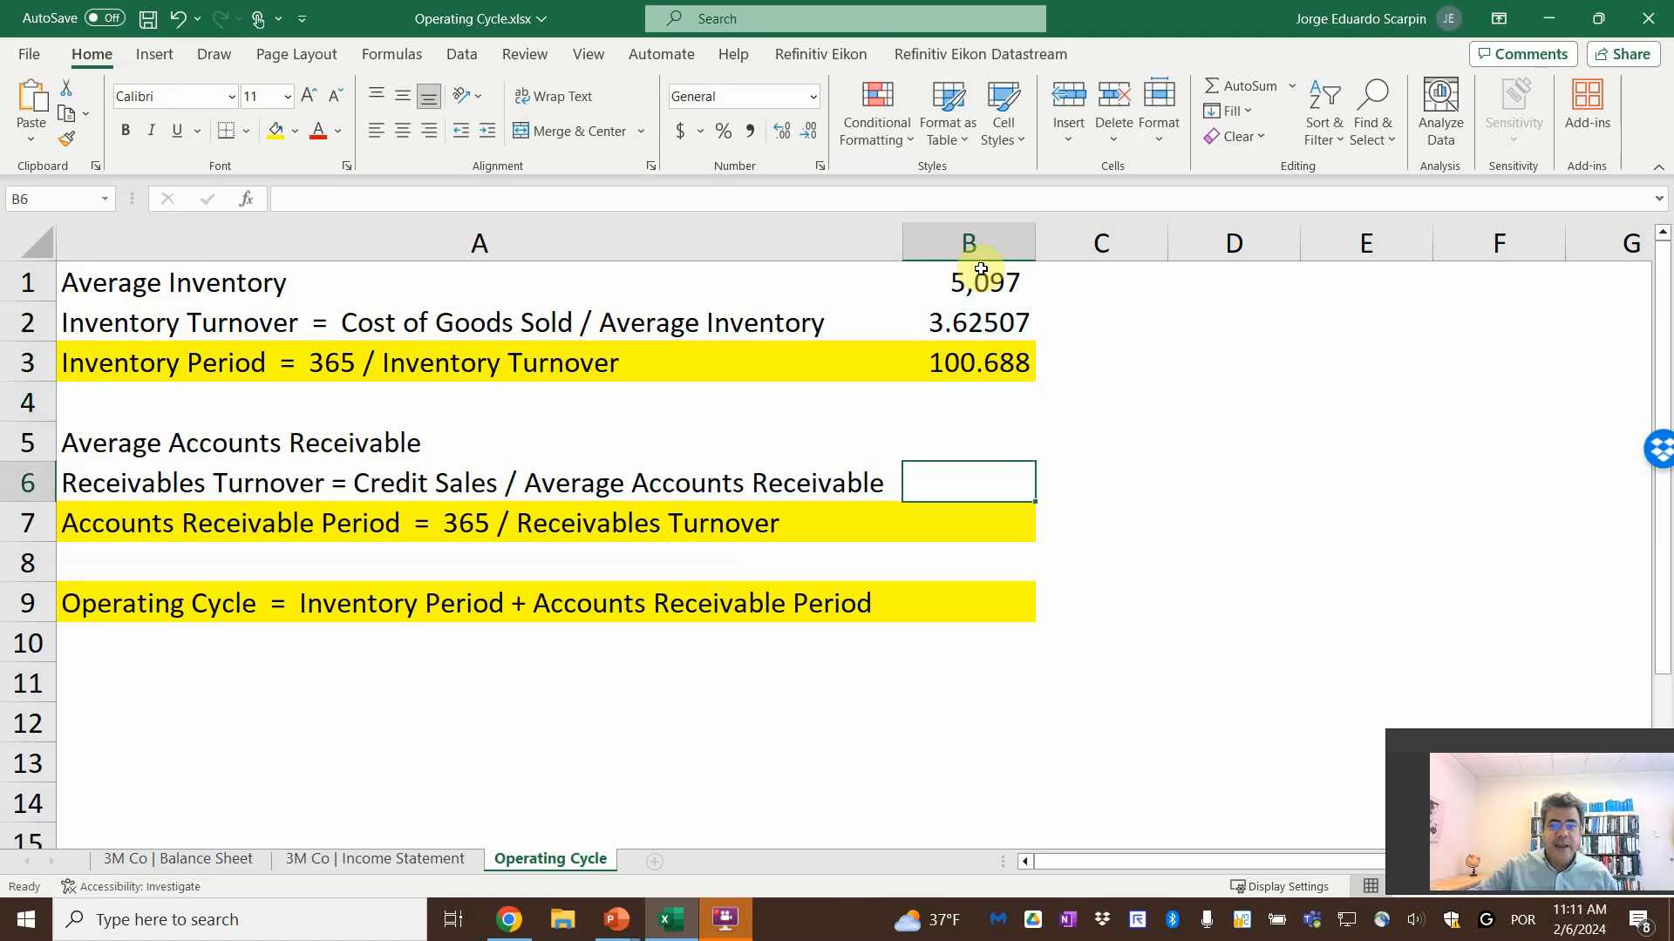
pyautogui.press('Up')
pyautogui.write('=')
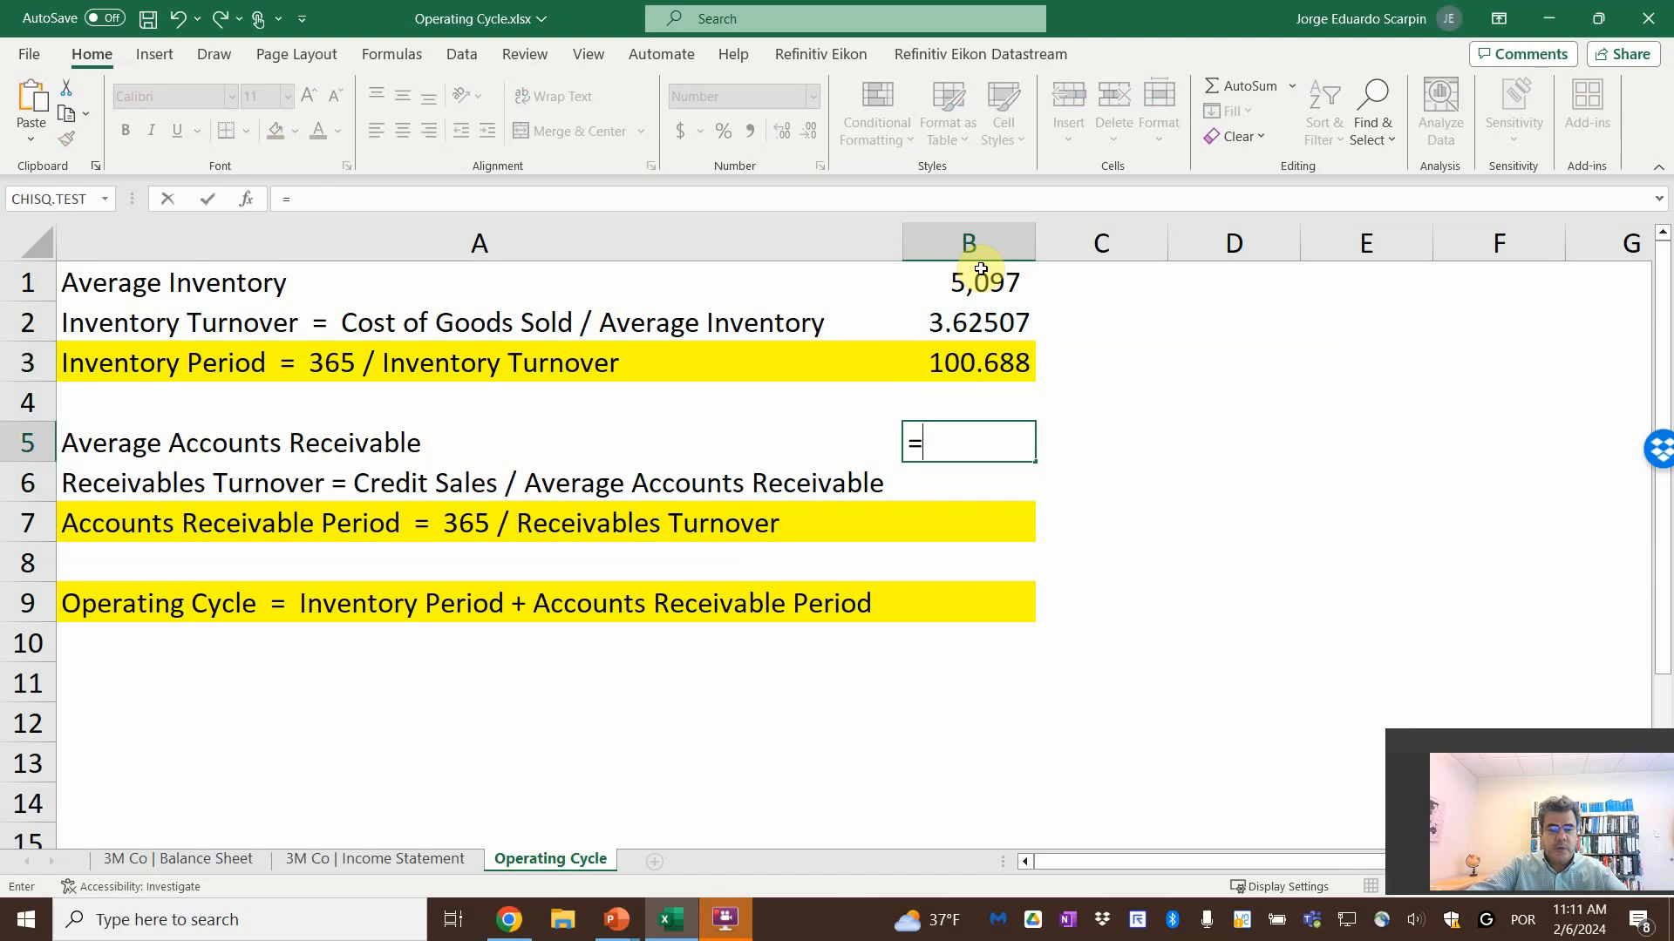
pyautogui.write('averag')
pyautogui.press('BackSpace')
pyautogui.write('age(')
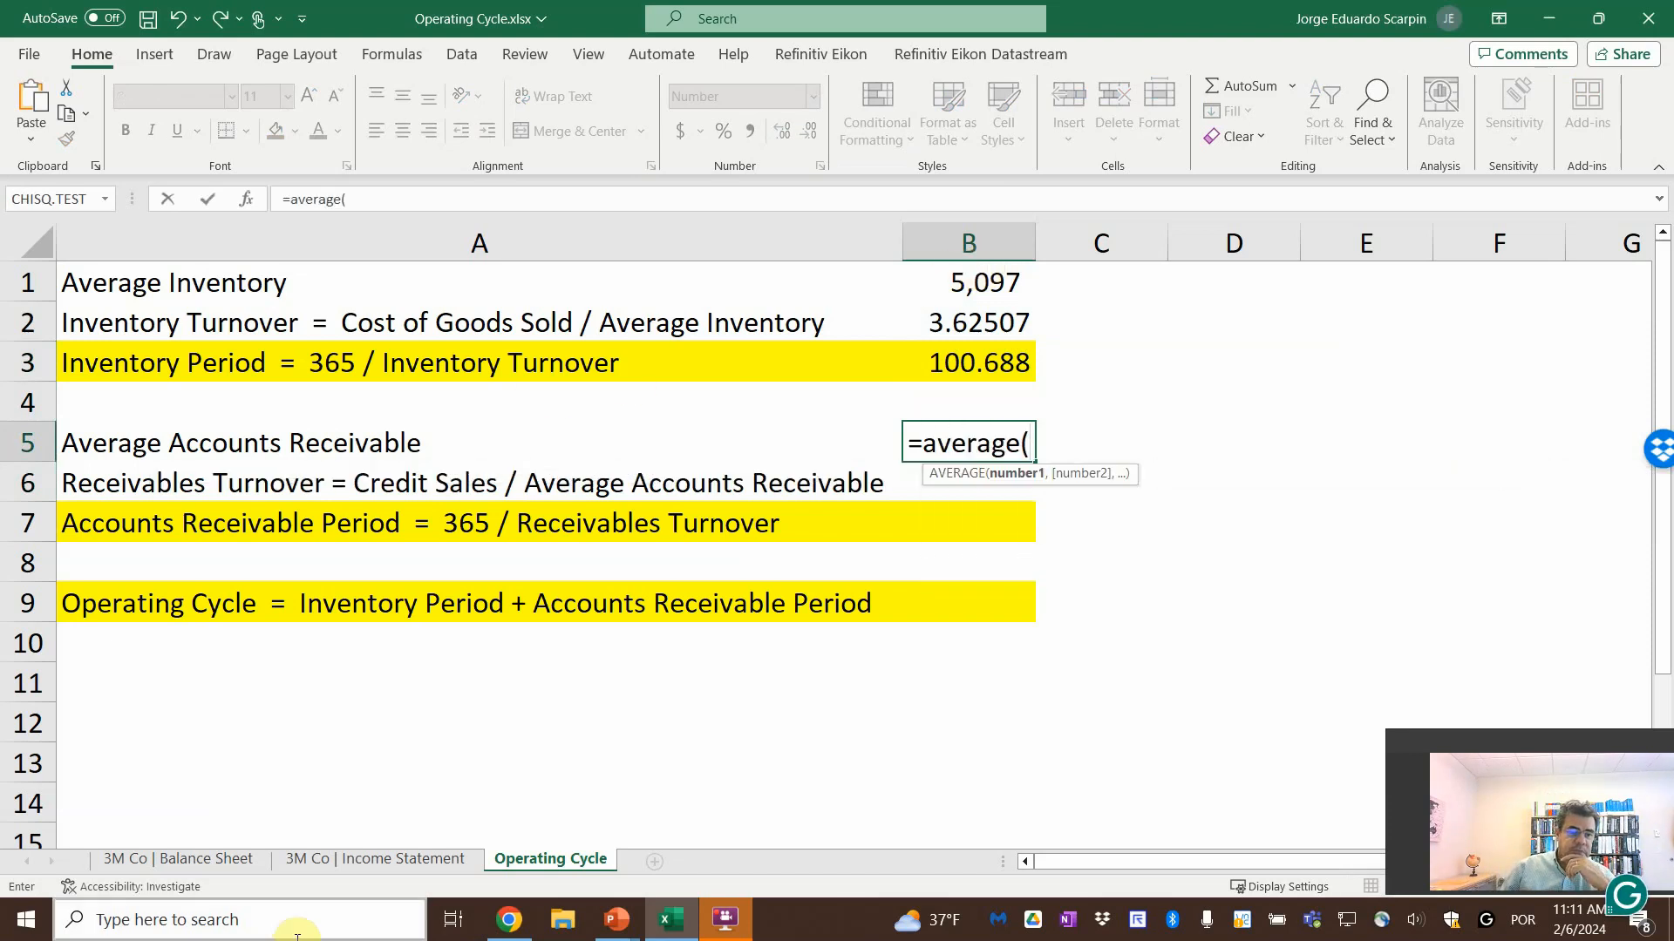
pyautogui.click(174, 847)
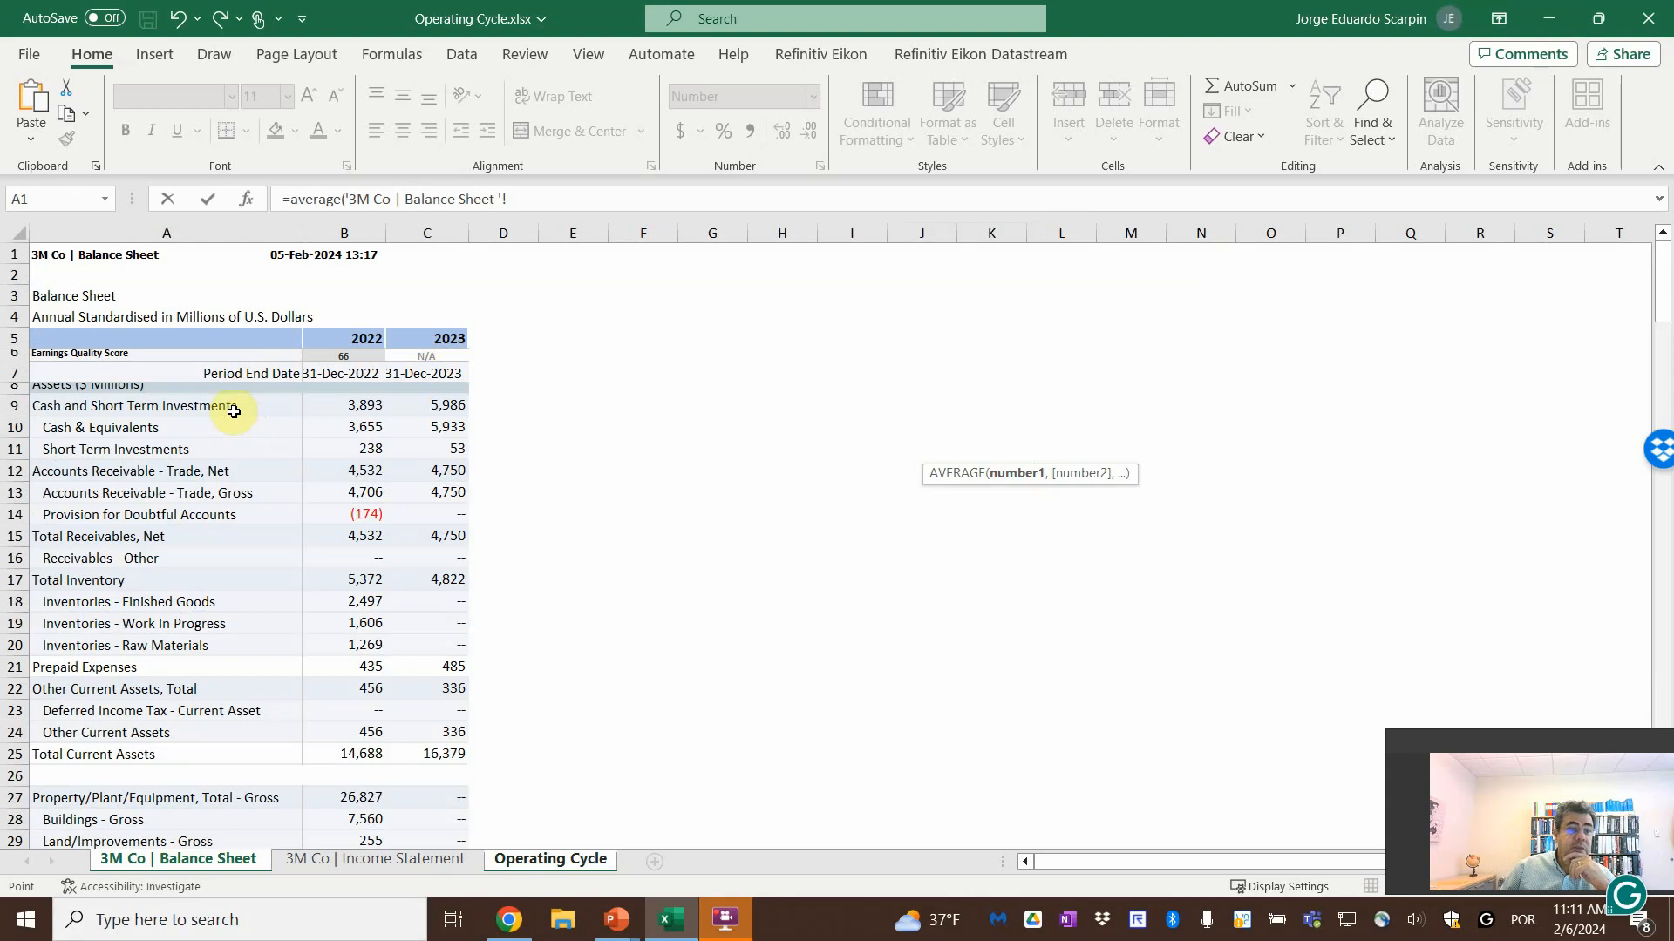
pyautogui.moveTo(329, 470); pyautogui.dragTo(432, 470)
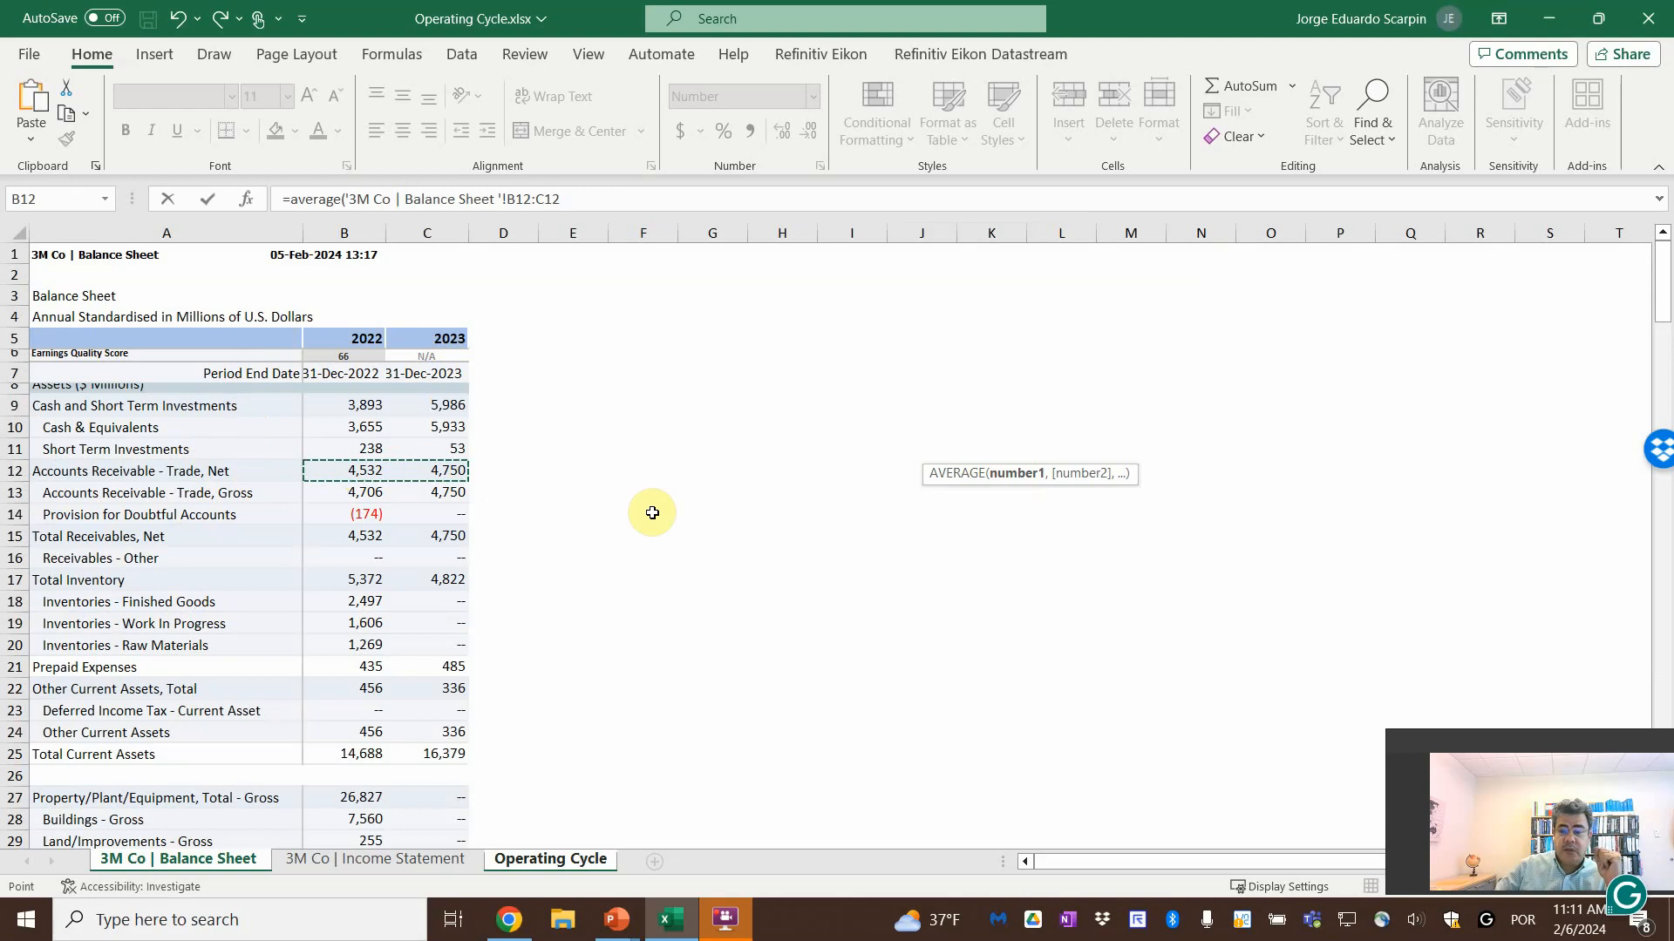
pyautogui.press('Return')
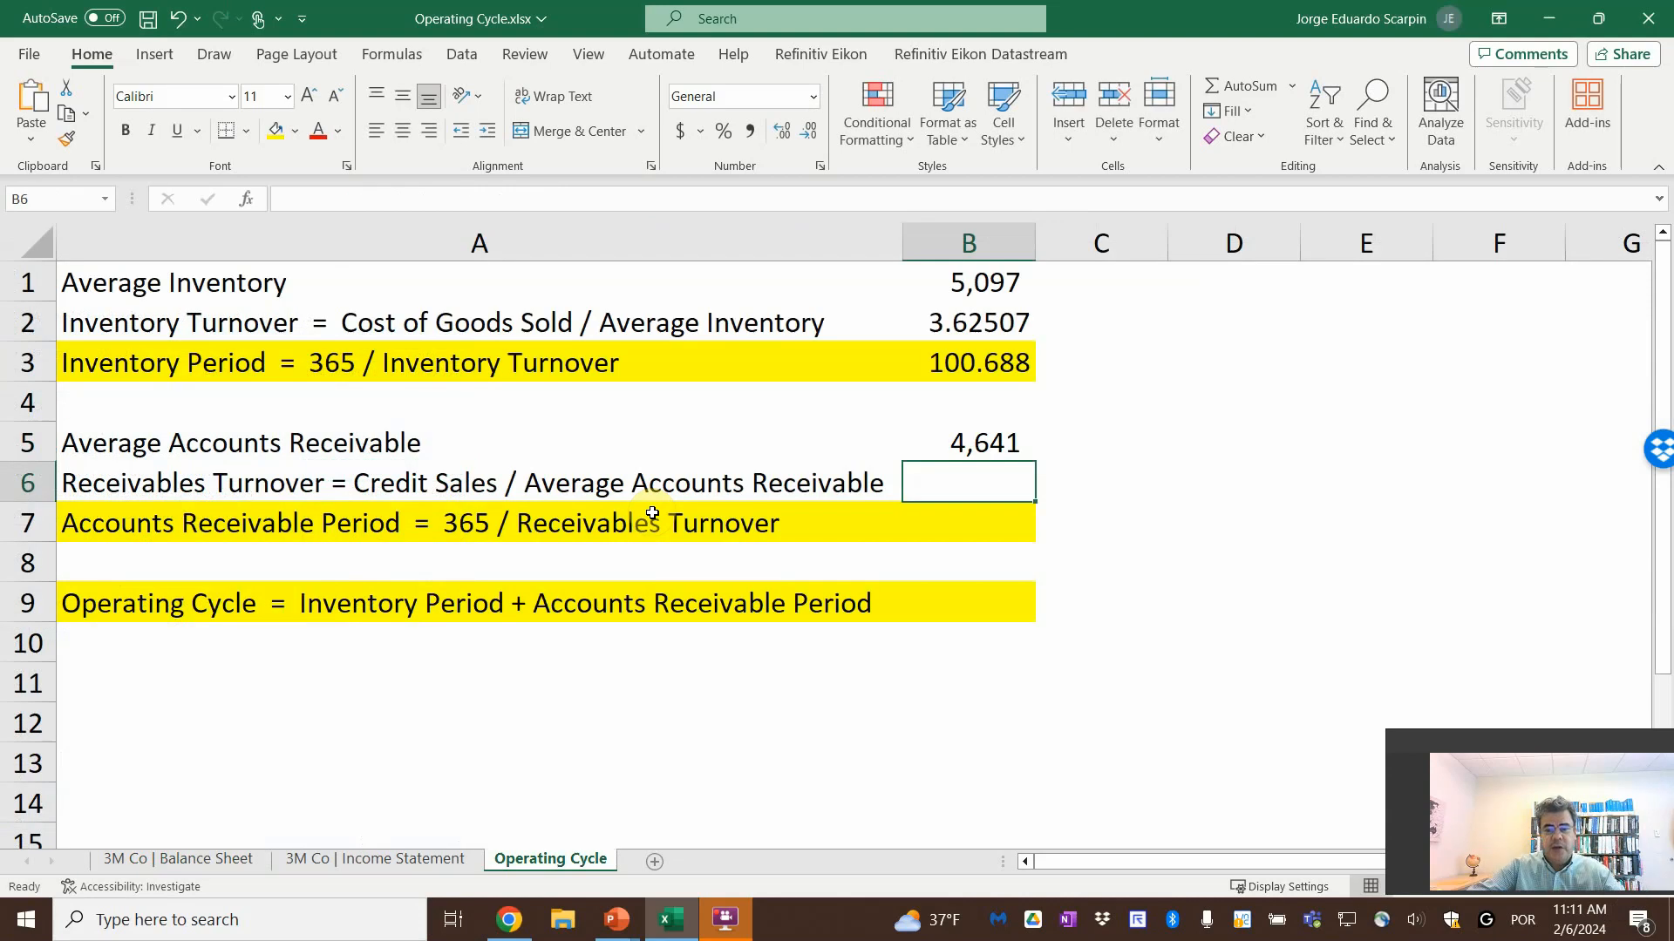
# Calculate Receivables Turnover in B6 by dividing the income statement's 2023 Net Sales (D9) by Average Accounts Receivable in B5
pyautogui.write('=')
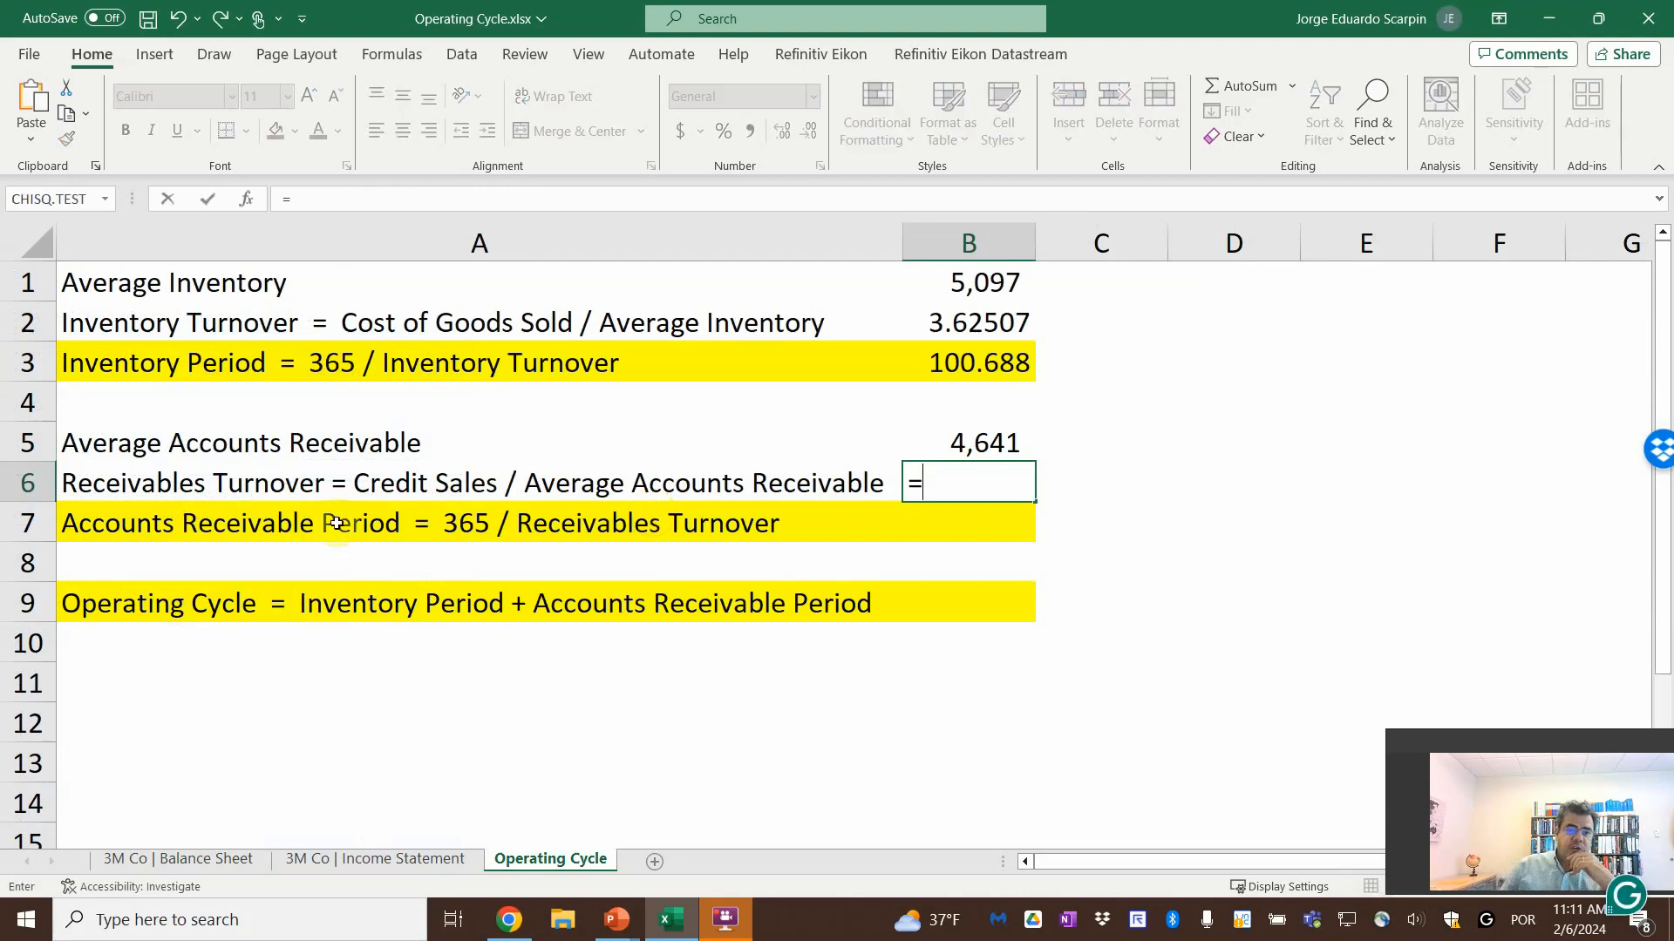
pyautogui.click(398, 861)
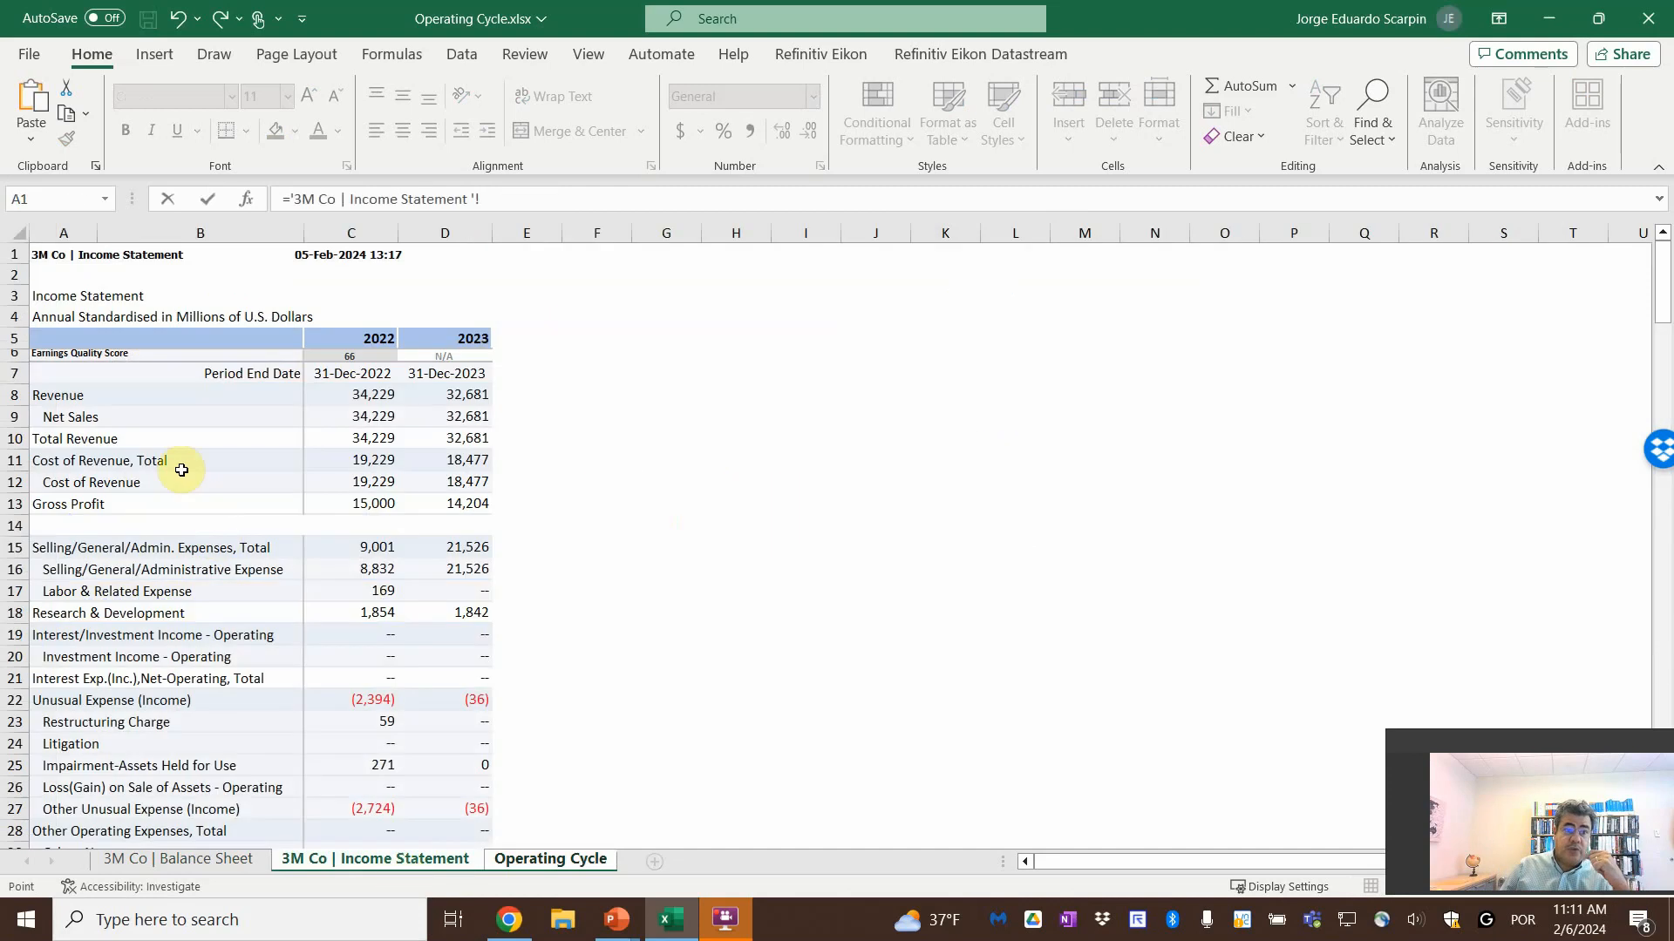
pyautogui.click(466, 418)
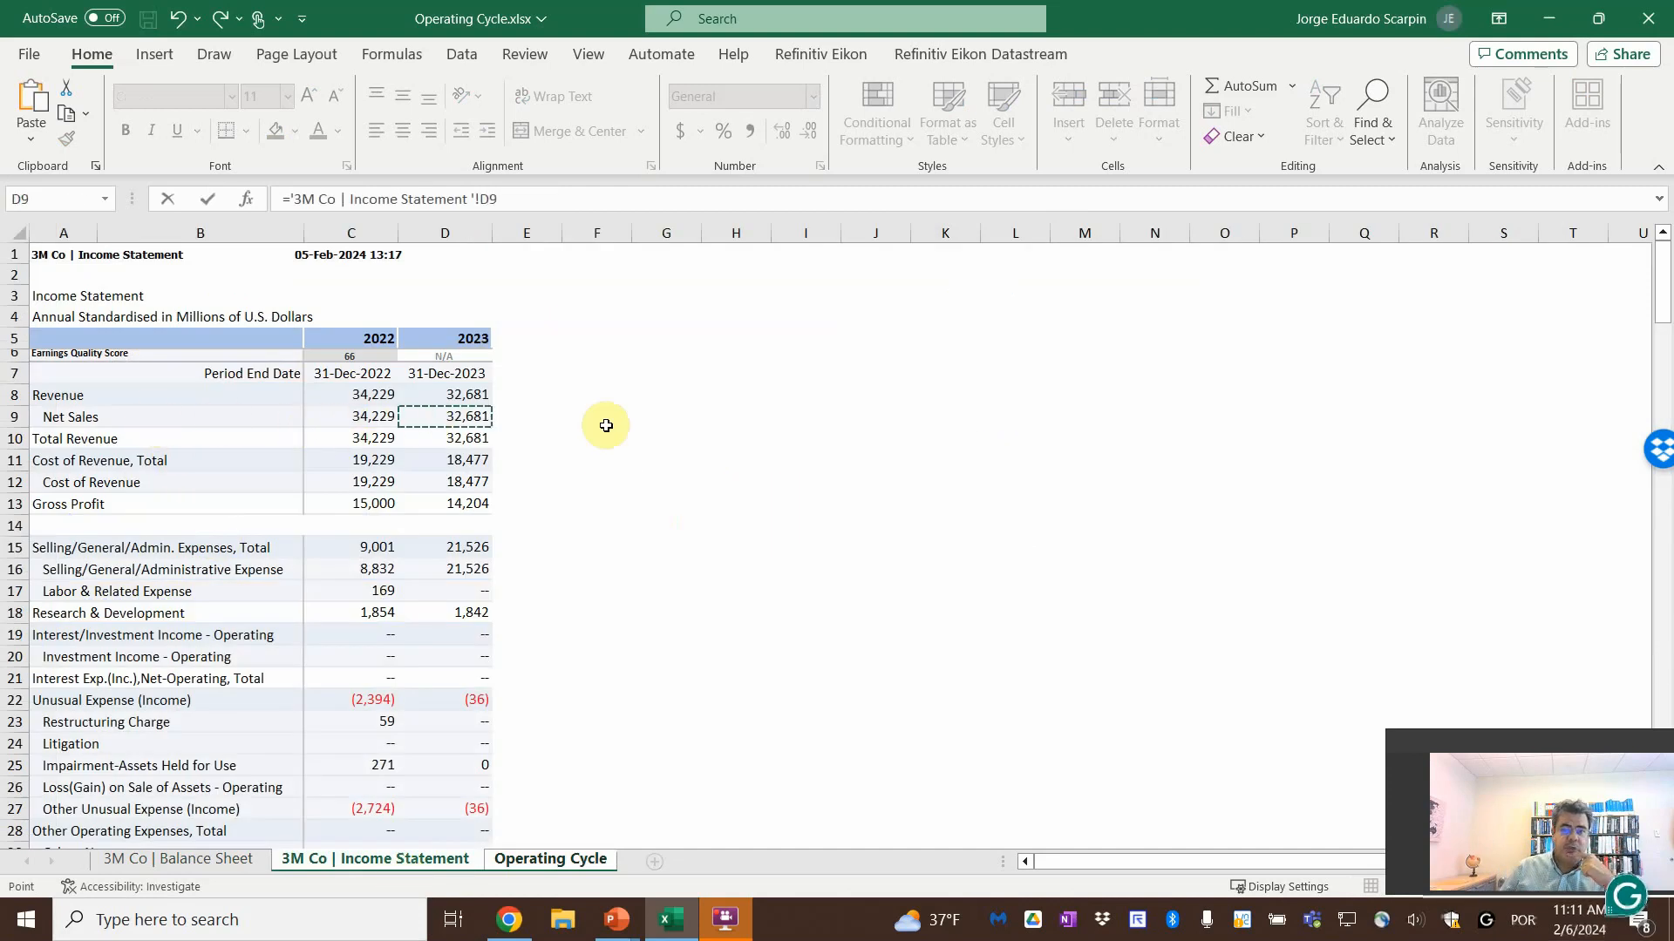
pyautogui.write('/')
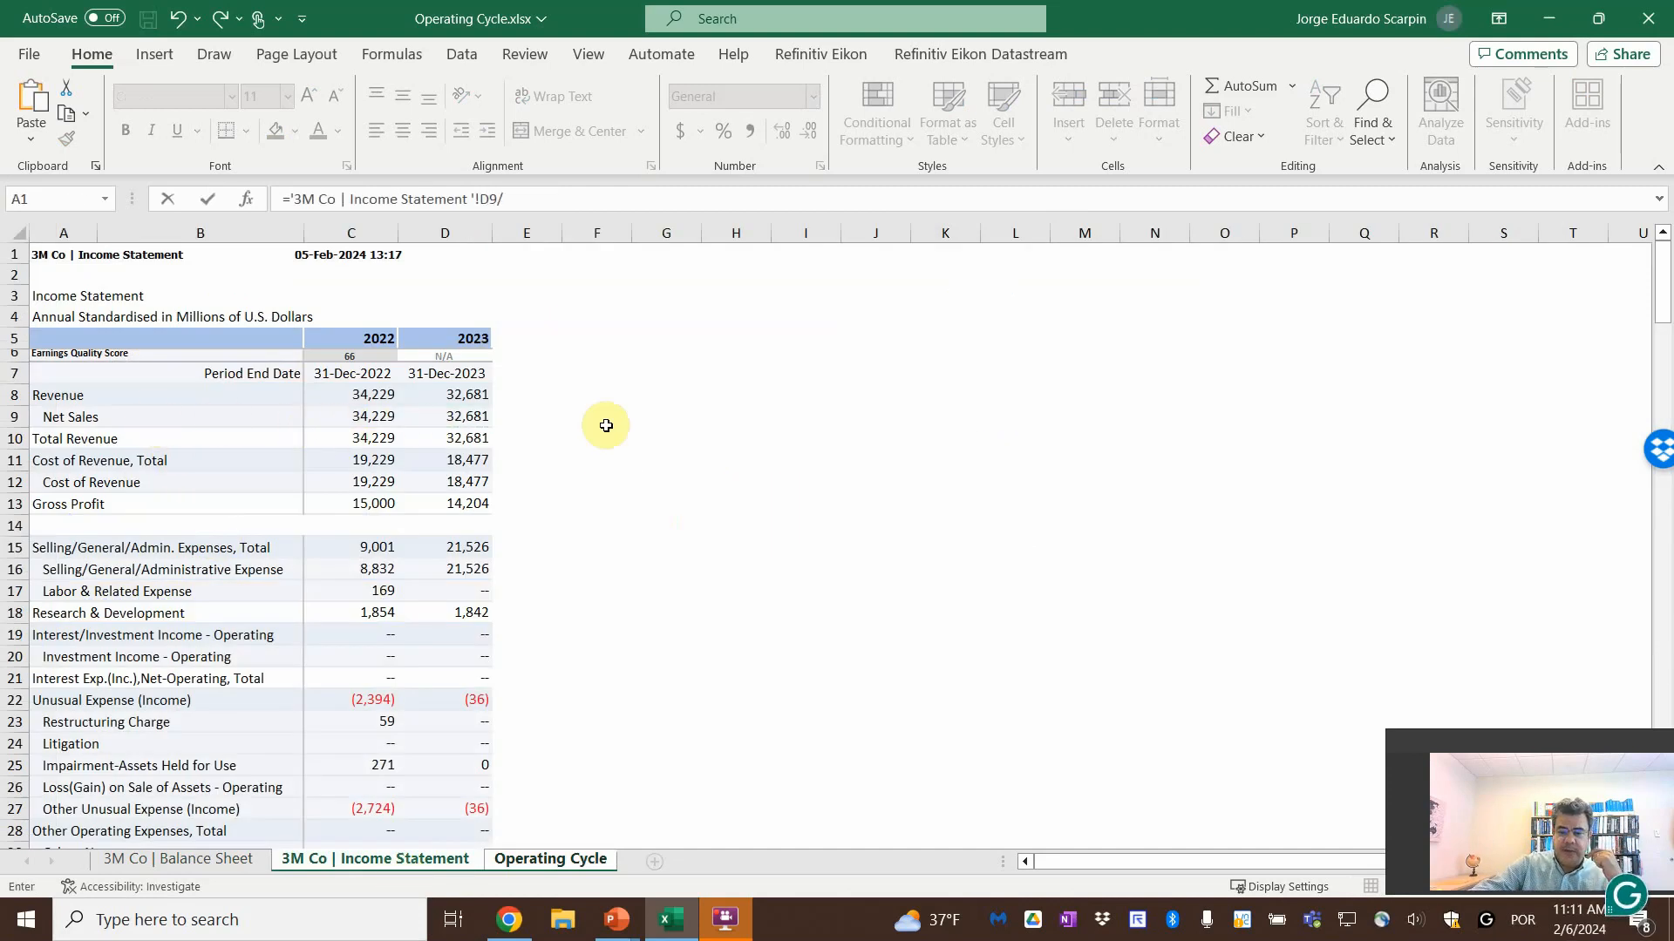
pyautogui.click(550, 859)
pyautogui.click(963, 444)
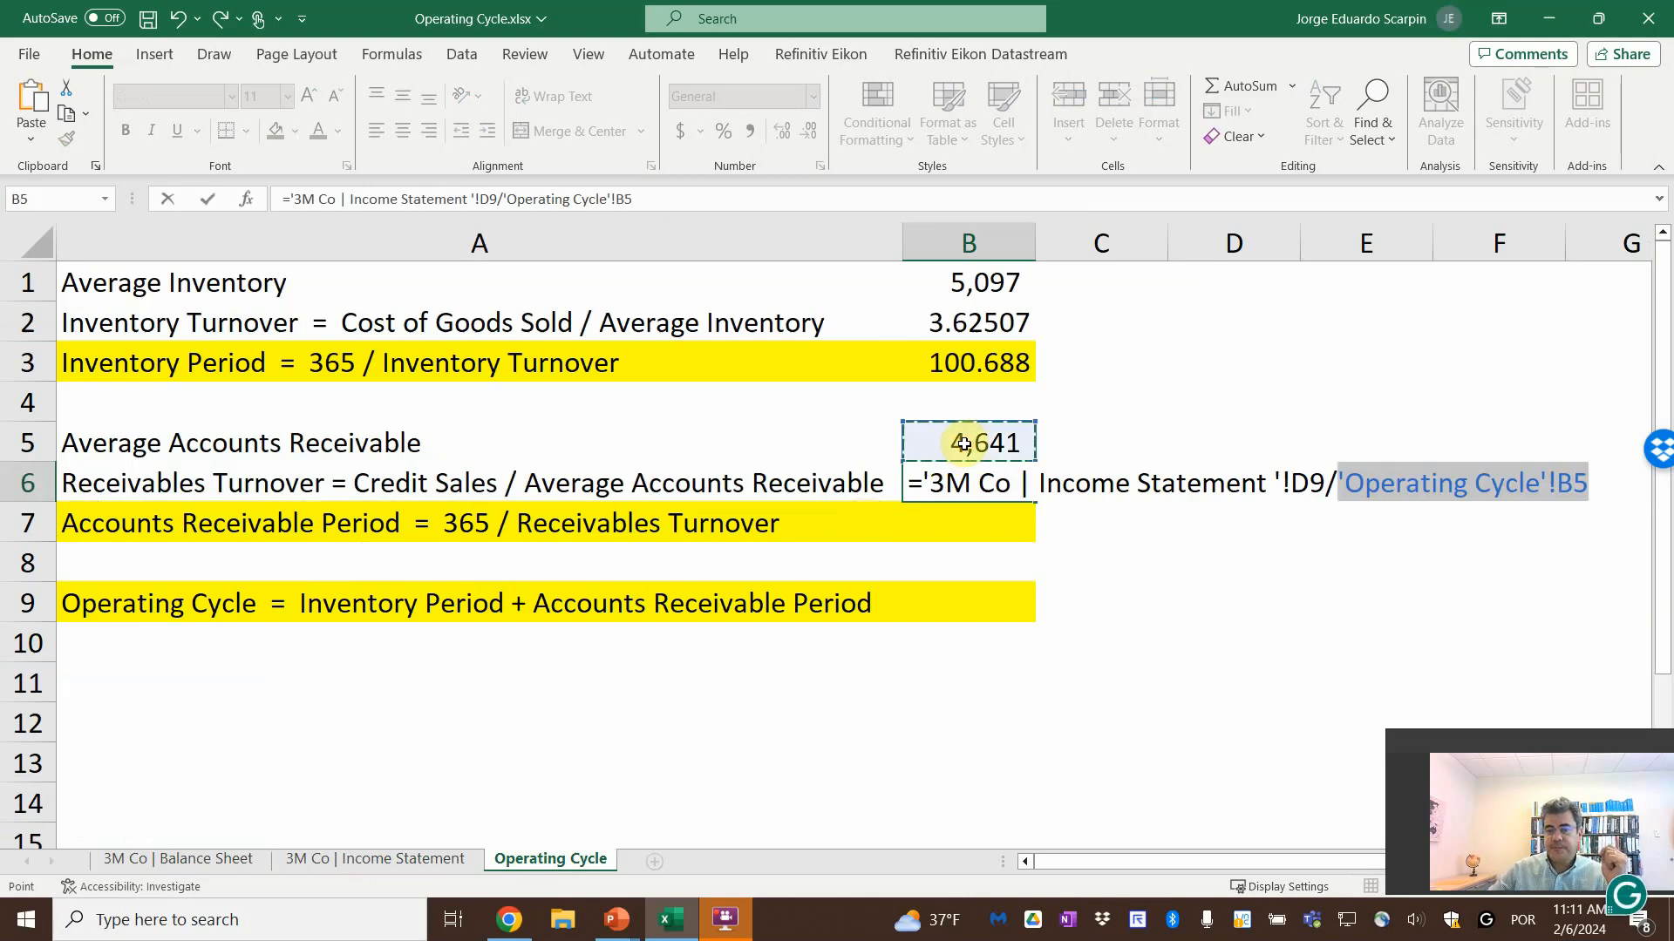
pyautogui.press('Return')
pyautogui.press('Up')
pyautogui.press('Up')
pyautogui.press('Up')
pyautogui.press('Up')
pyautogui.press('Up')
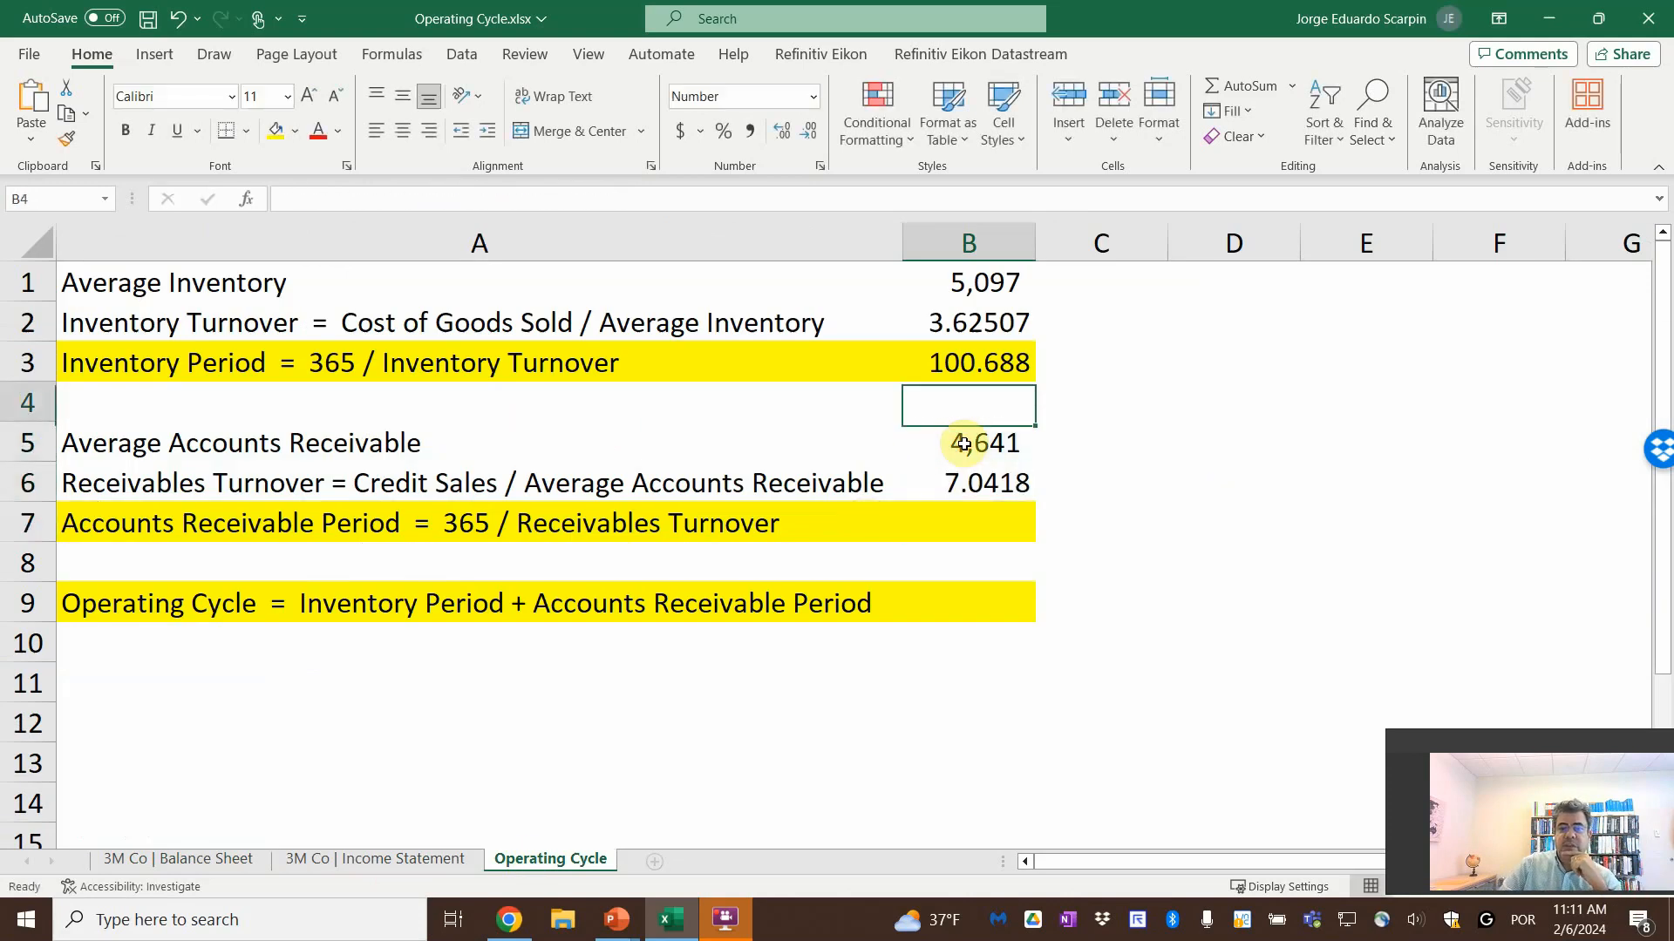
pyautogui.press('Down')
pyautogui.press('Down')
pyautogui.press('Down')
pyautogui.press('Down')
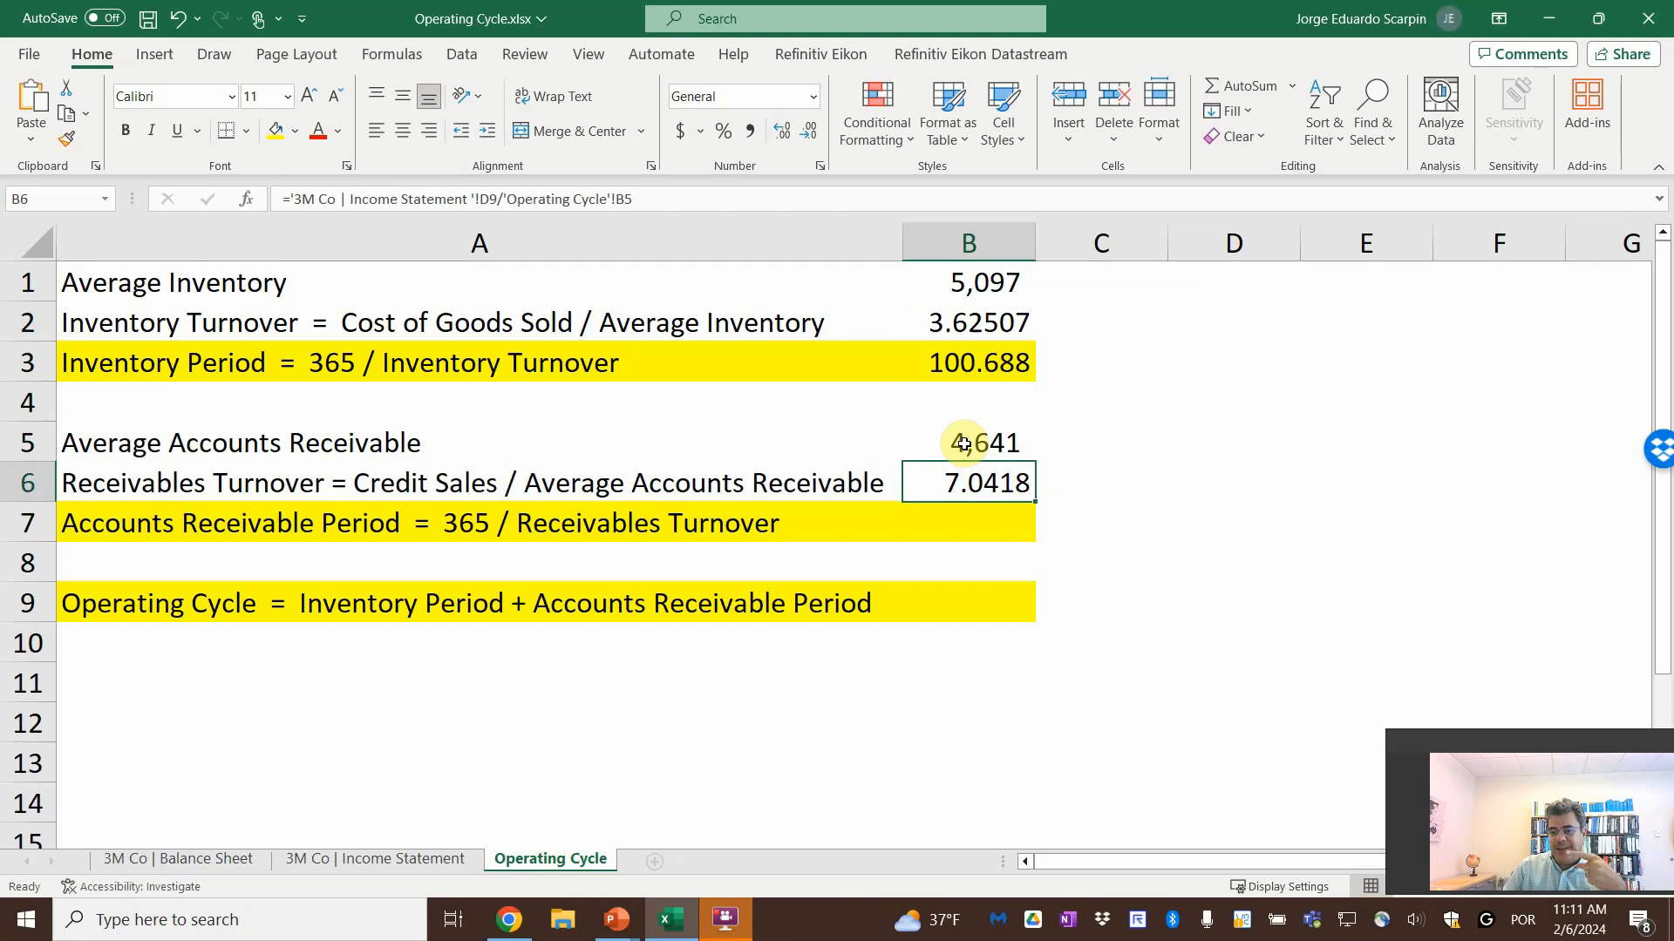
# Calculate the Accounts Receivable Period in B7 as 365 divided by the Receivables Turnover in B6
pyautogui.press('Down')
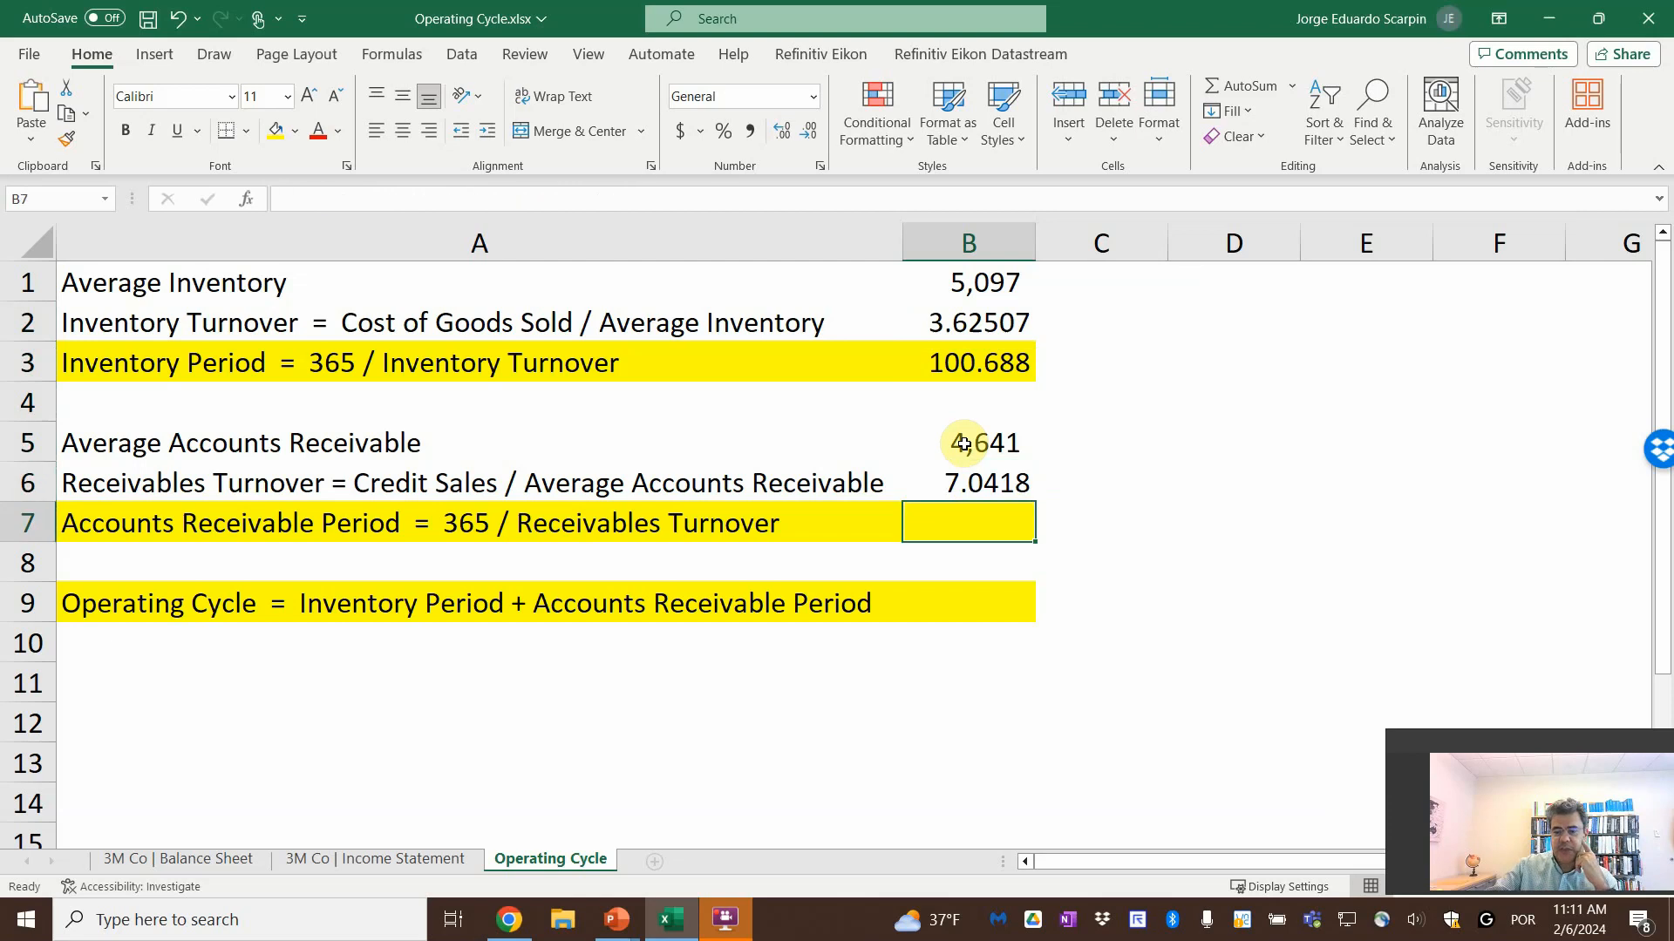
pyautogui.write('+365/')
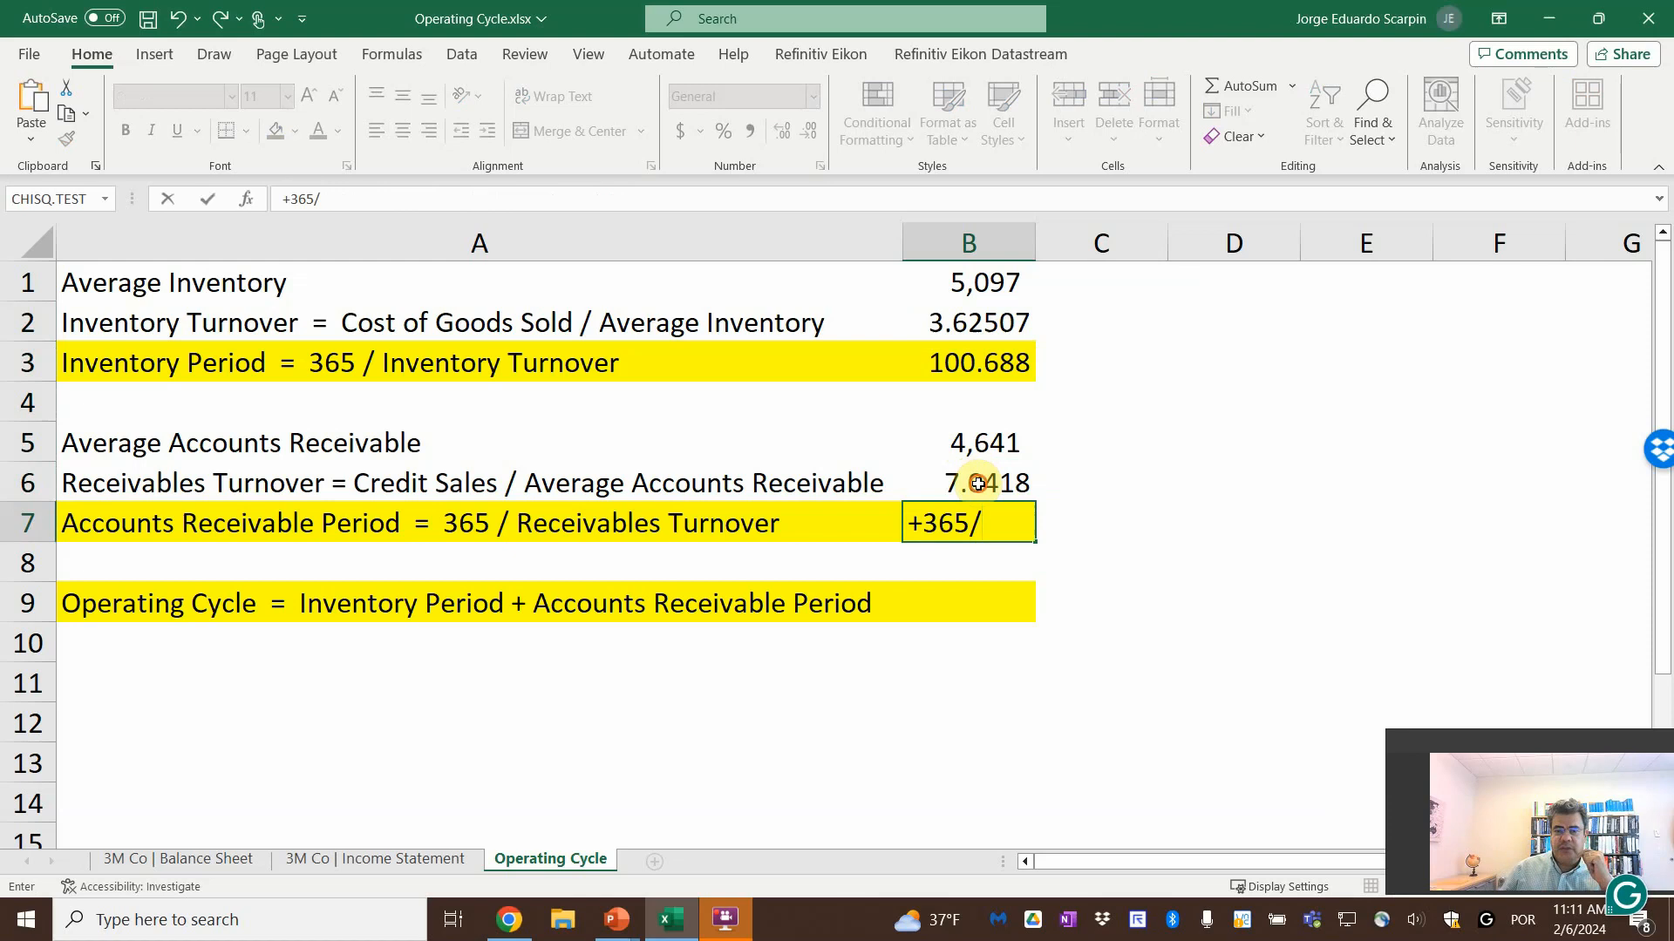
pyautogui.click(978, 484)
pyautogui.press('Return')
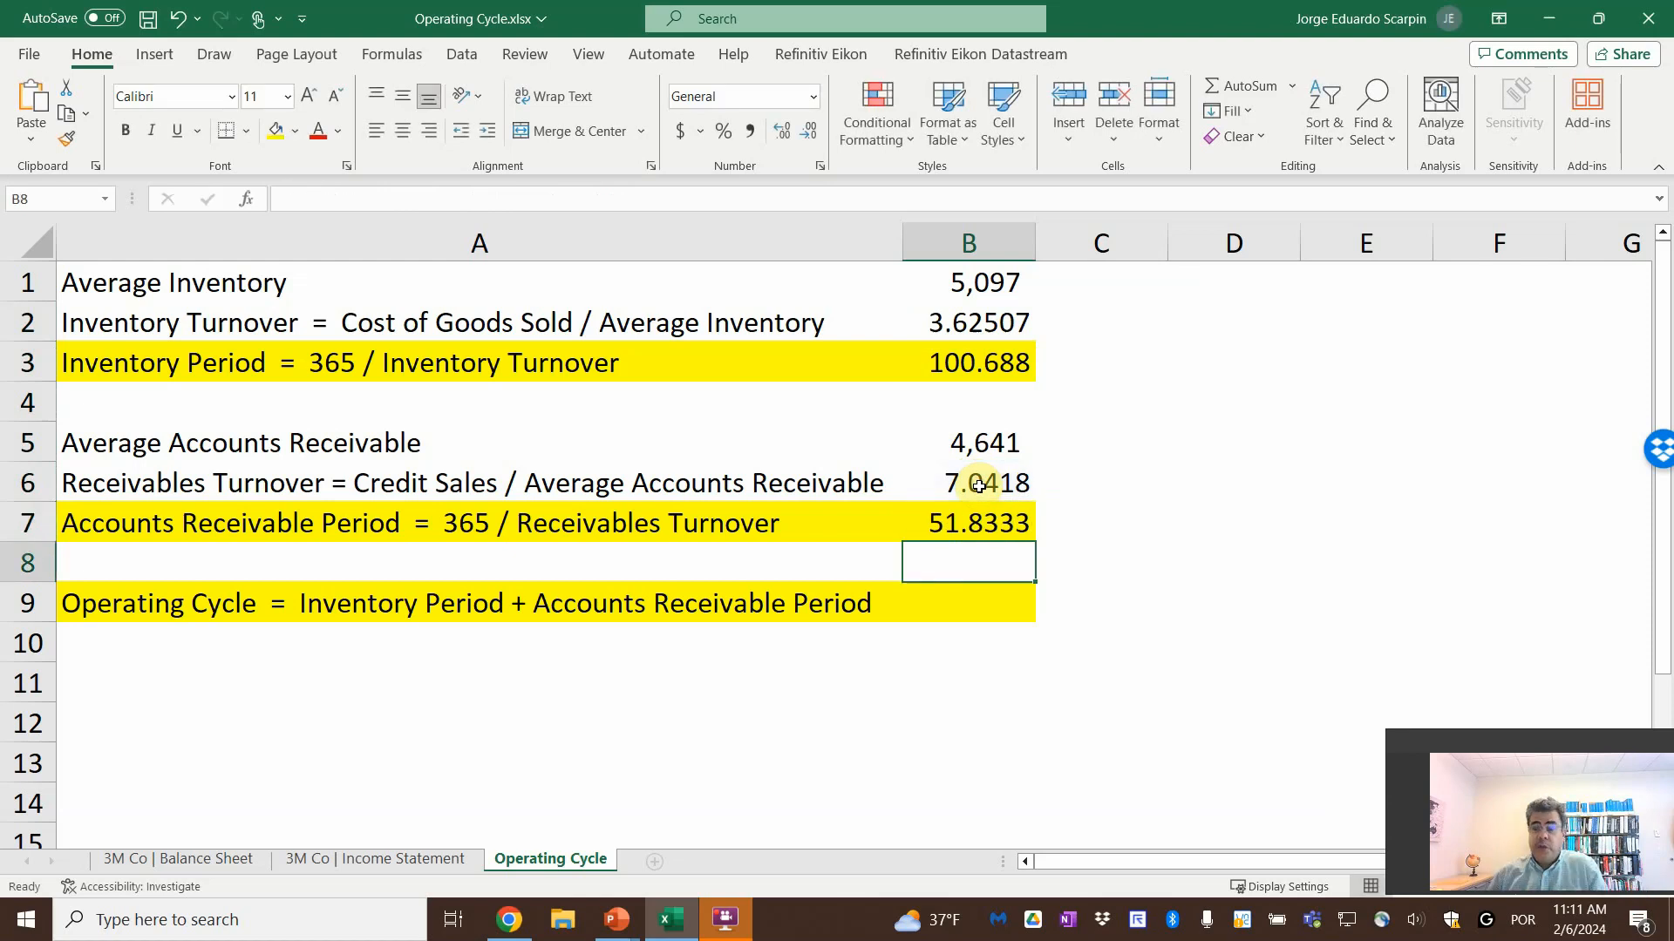
# Calculate the Operating Cycle in B9 by adding the Inventory Period in B3 and the Accounts Receivable Period in B7
pyautogui.click(731, 929)
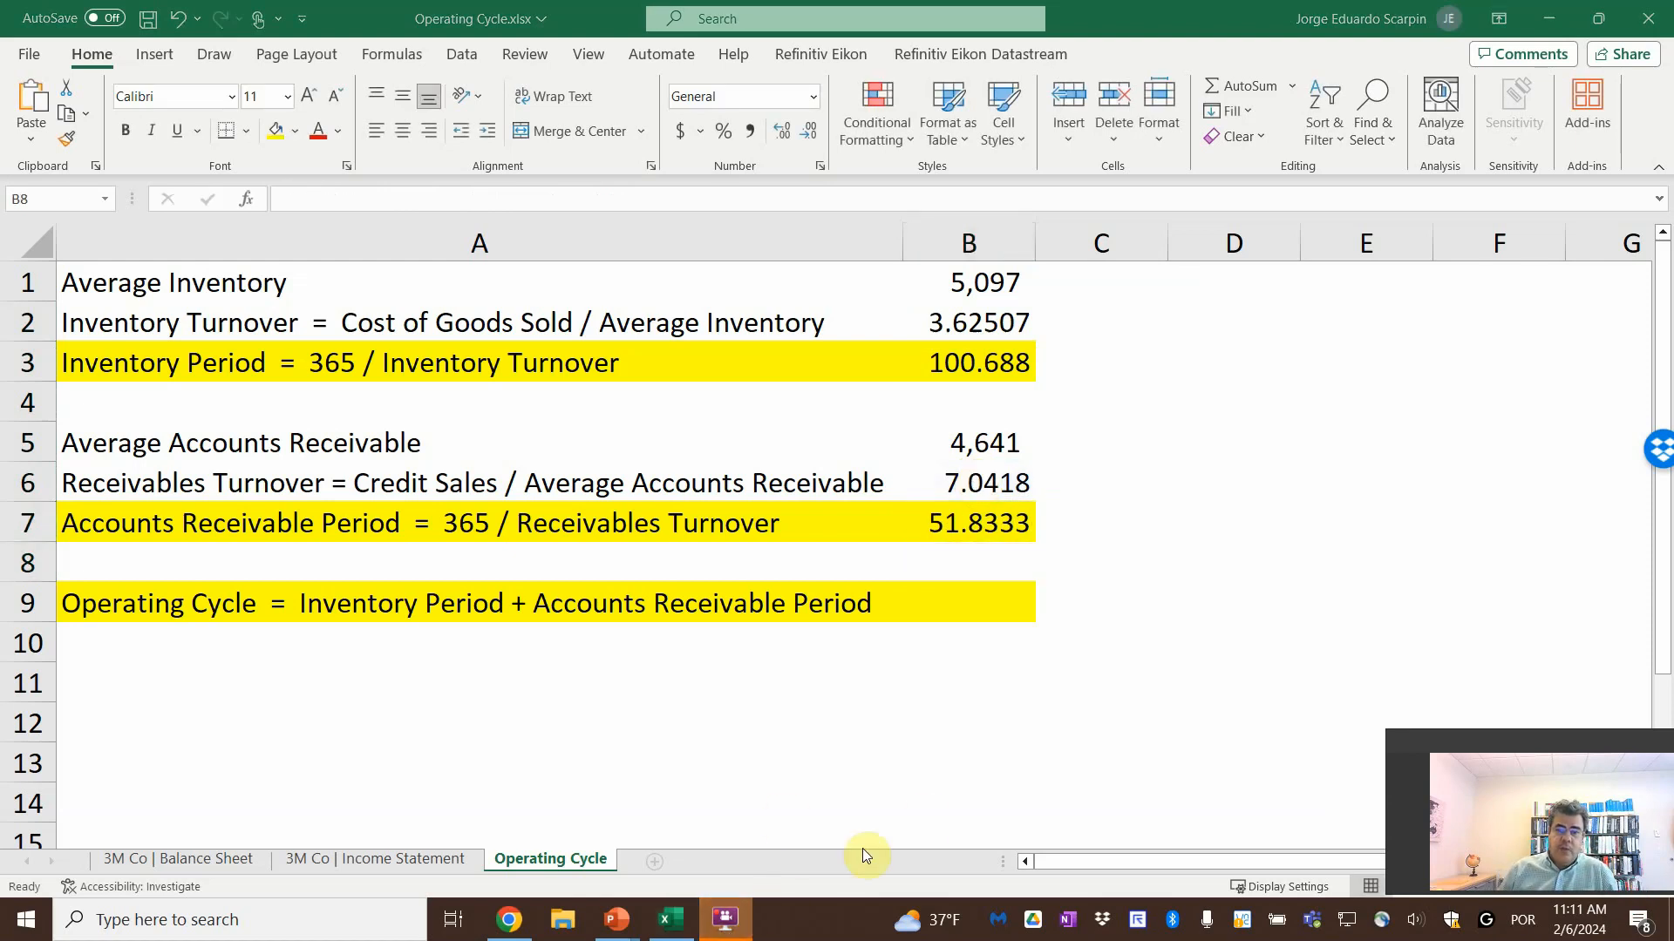
pyautogui.click(988, 608)
pyautogui.click(984, 604)
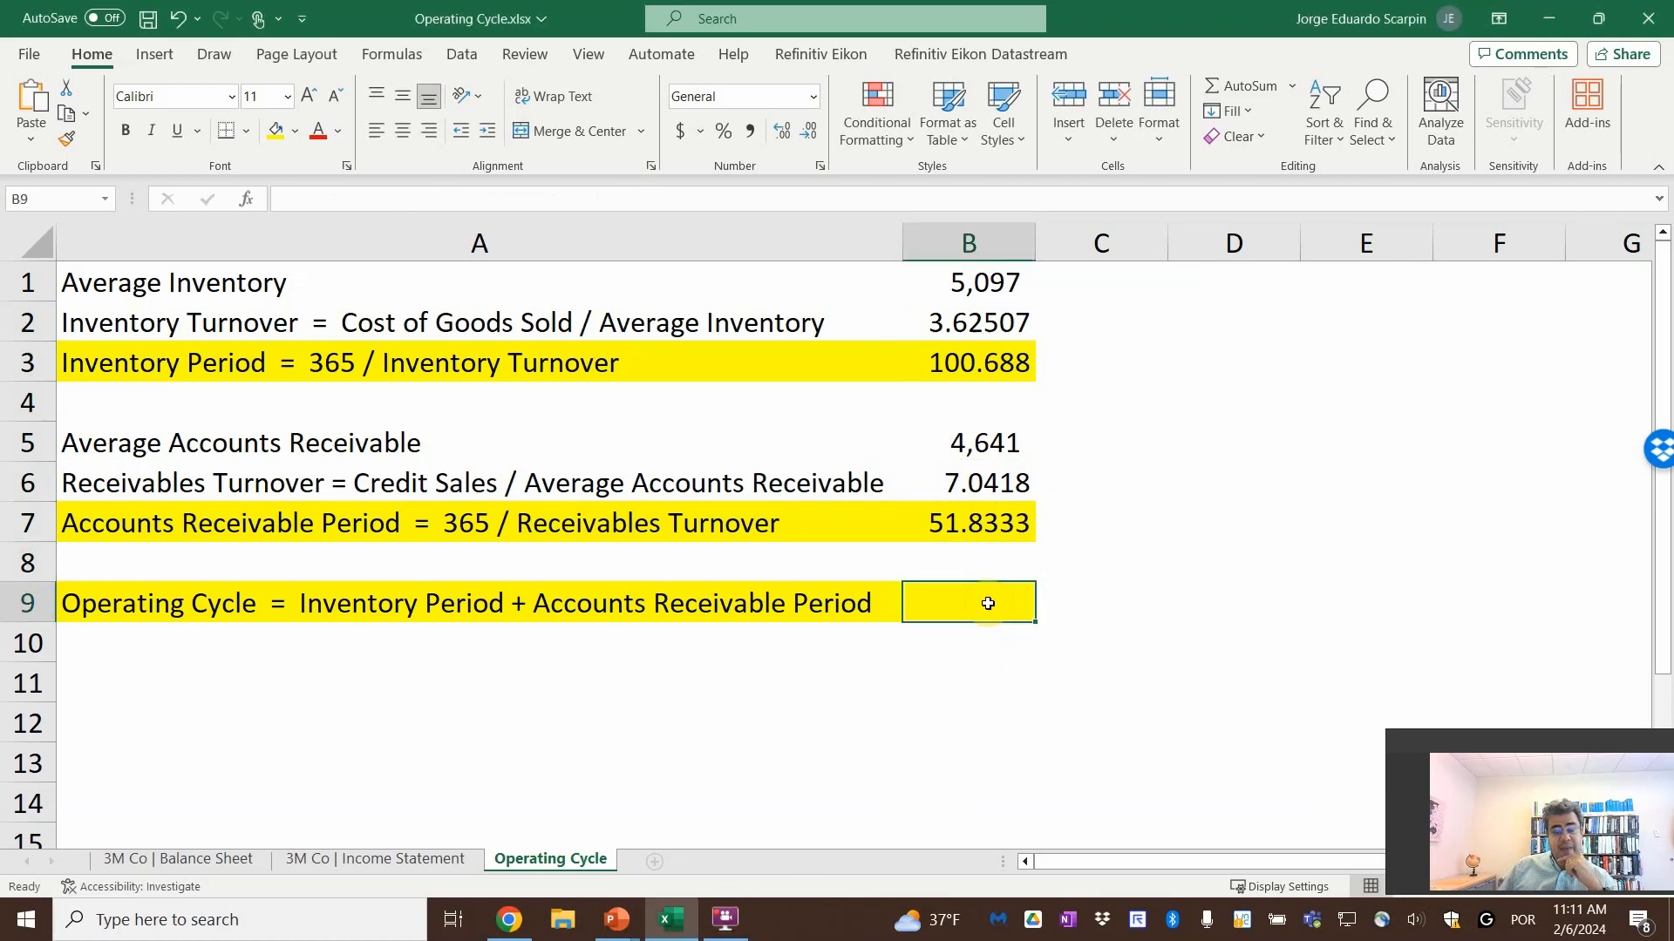
pyautogui.write('=')
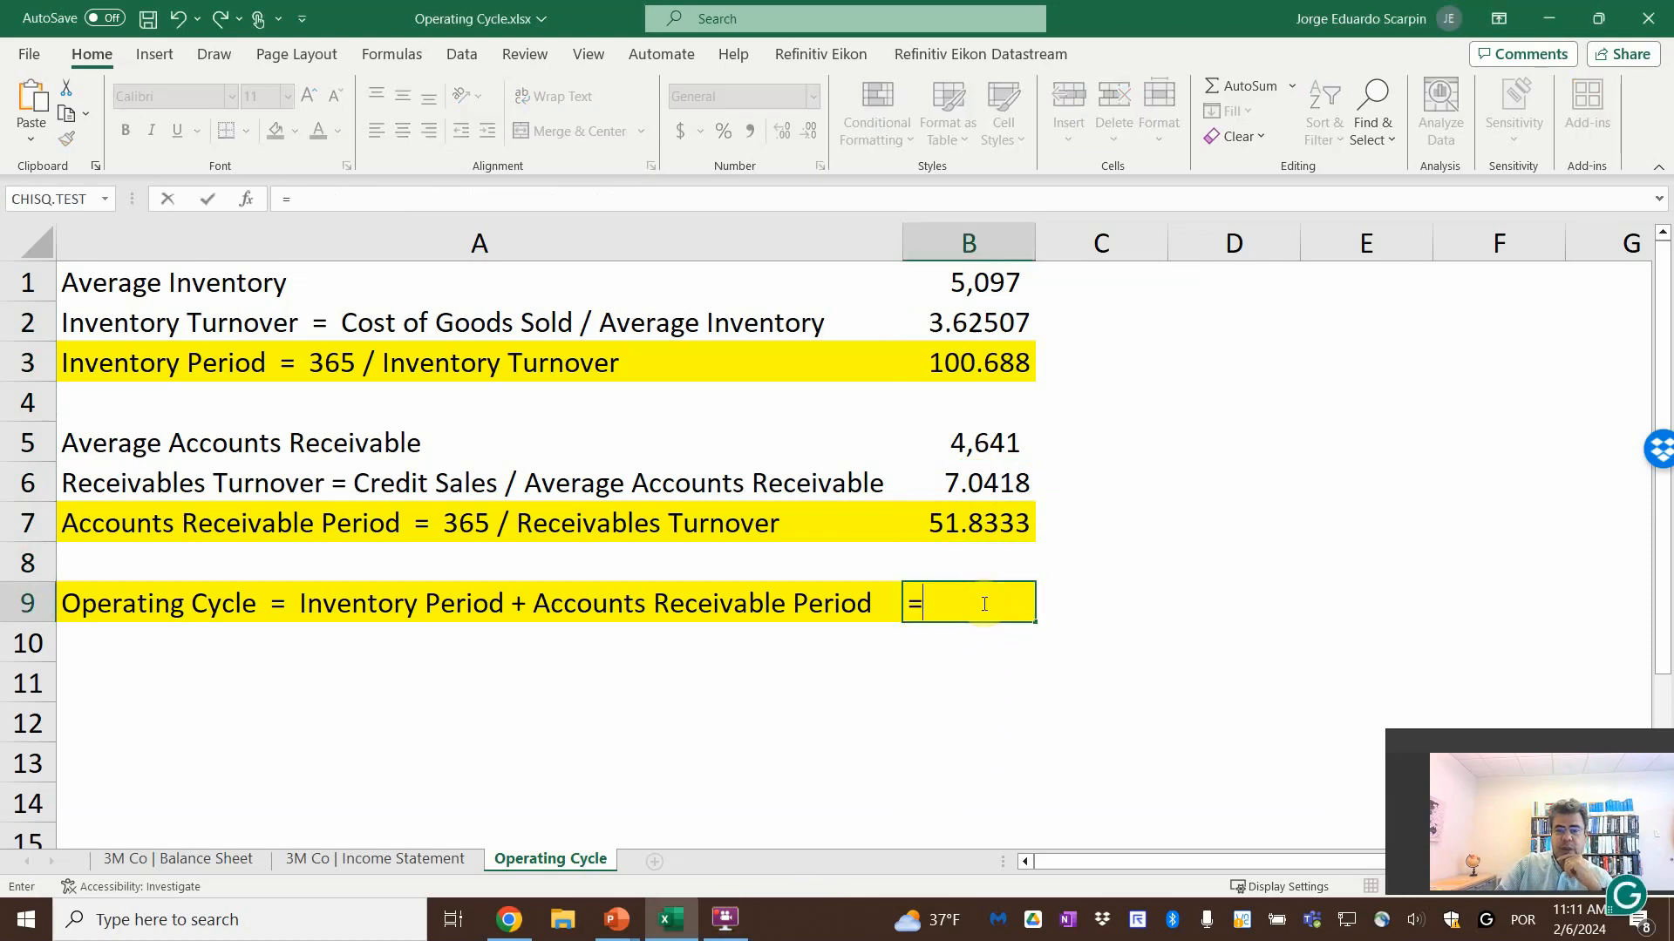
pyautogui.press('Up')
pyautogui.press('Up')
pyautogui.press('Up')
pyautogui.press('Up')
pyautogui.press('Up')
pyautogui.press('Up')
pyautogui.write('+')
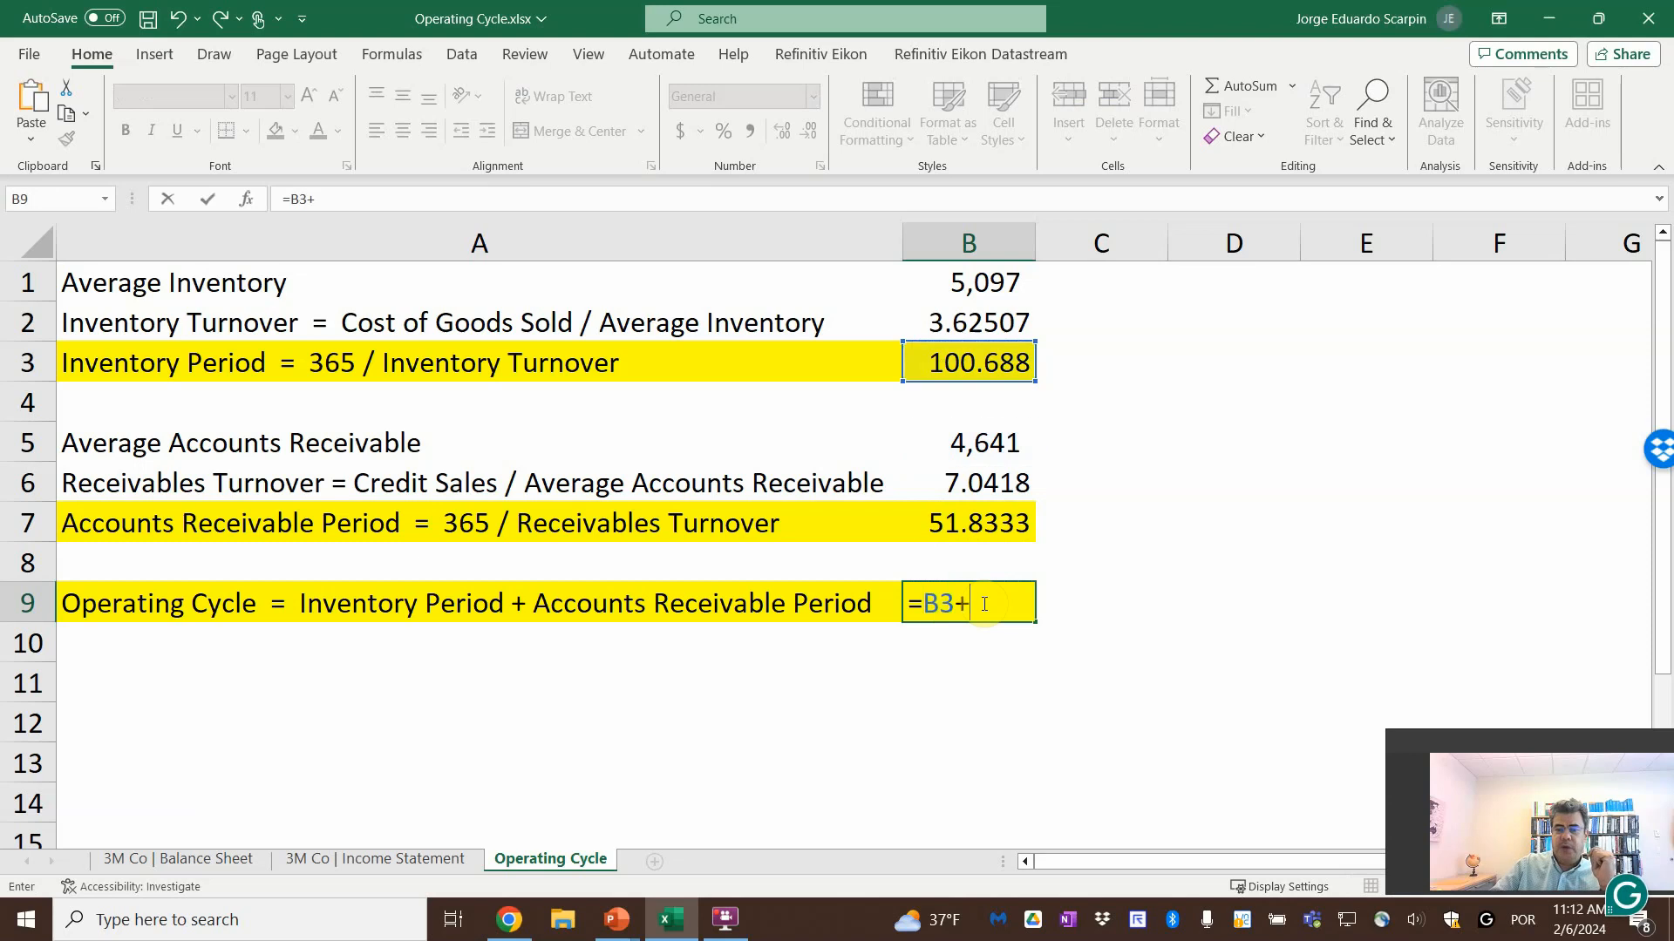
pyautogui.click(1011, 526)
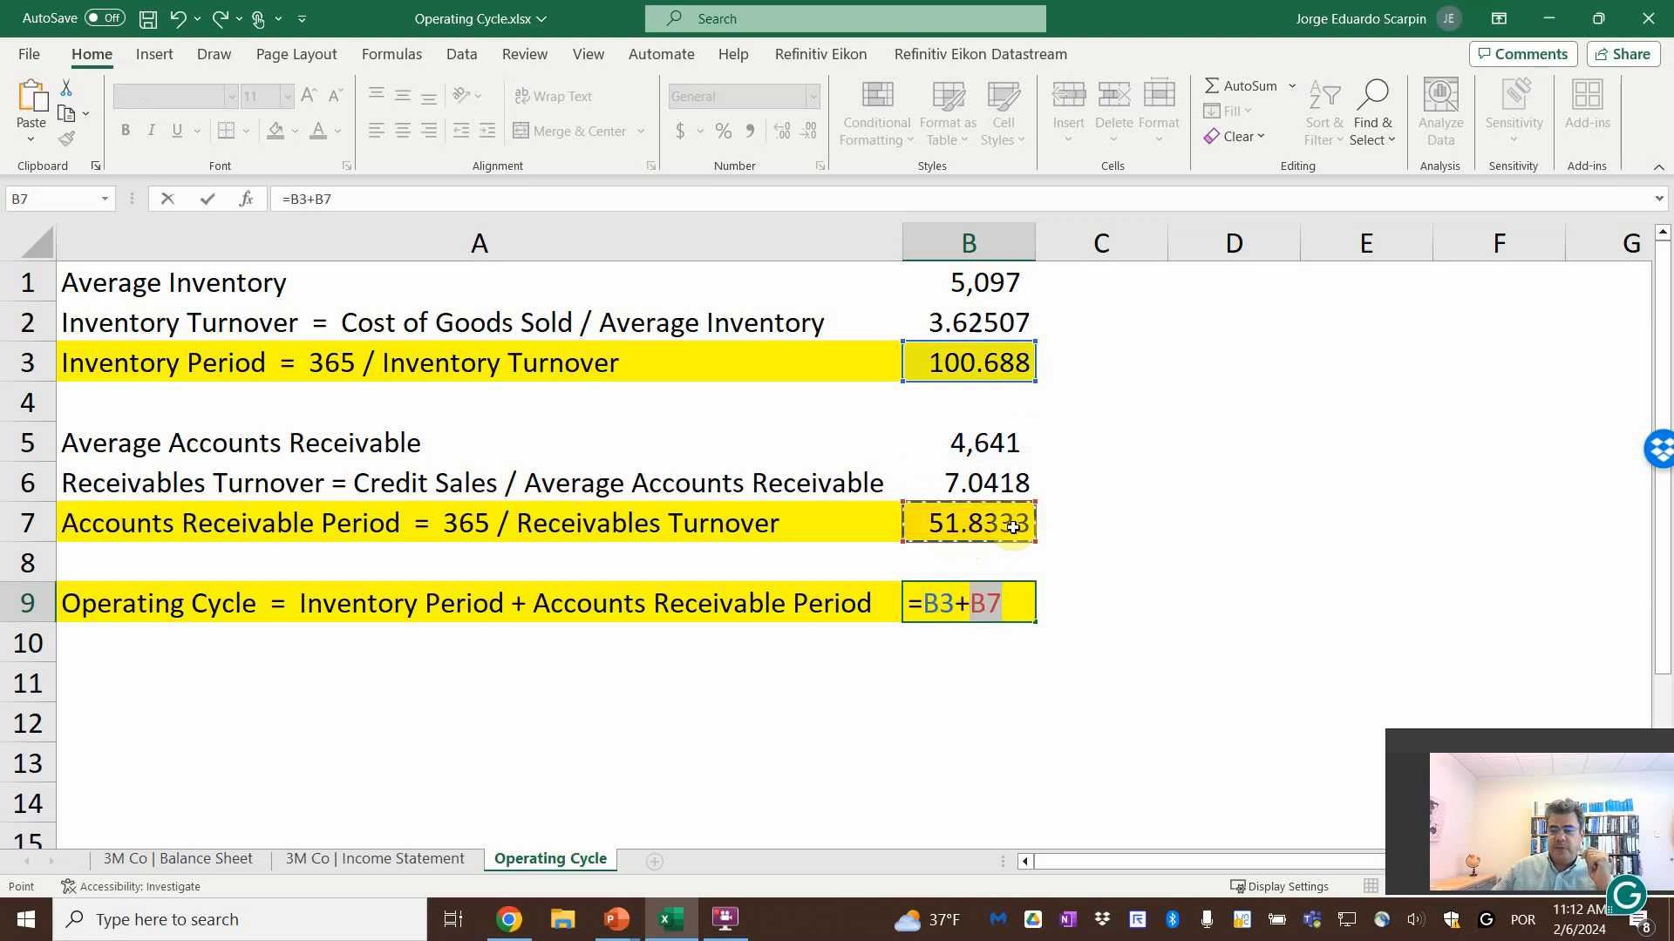
pyautogui.press('Return')
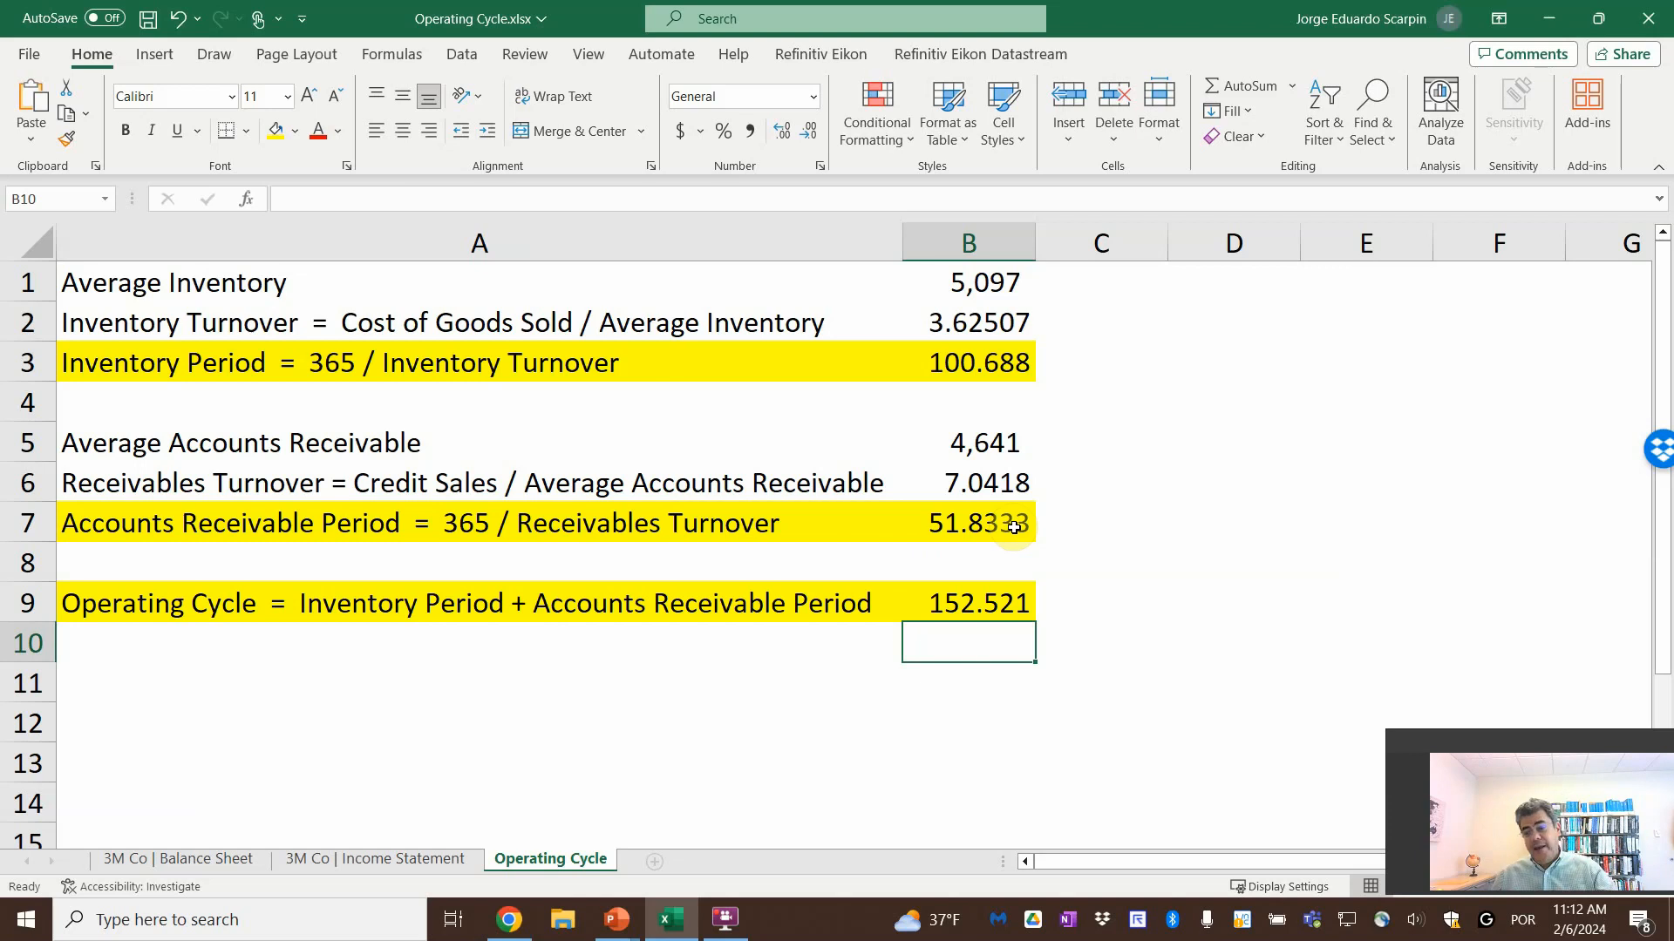
# Switch to the PowerPoint slide show and advance from the Operating Cycle formula slide to the closing "Thank you" slide
pyautogui.hotkey('alt', 'Tab')
pyautogui.hotkey('alt', 'Tab')
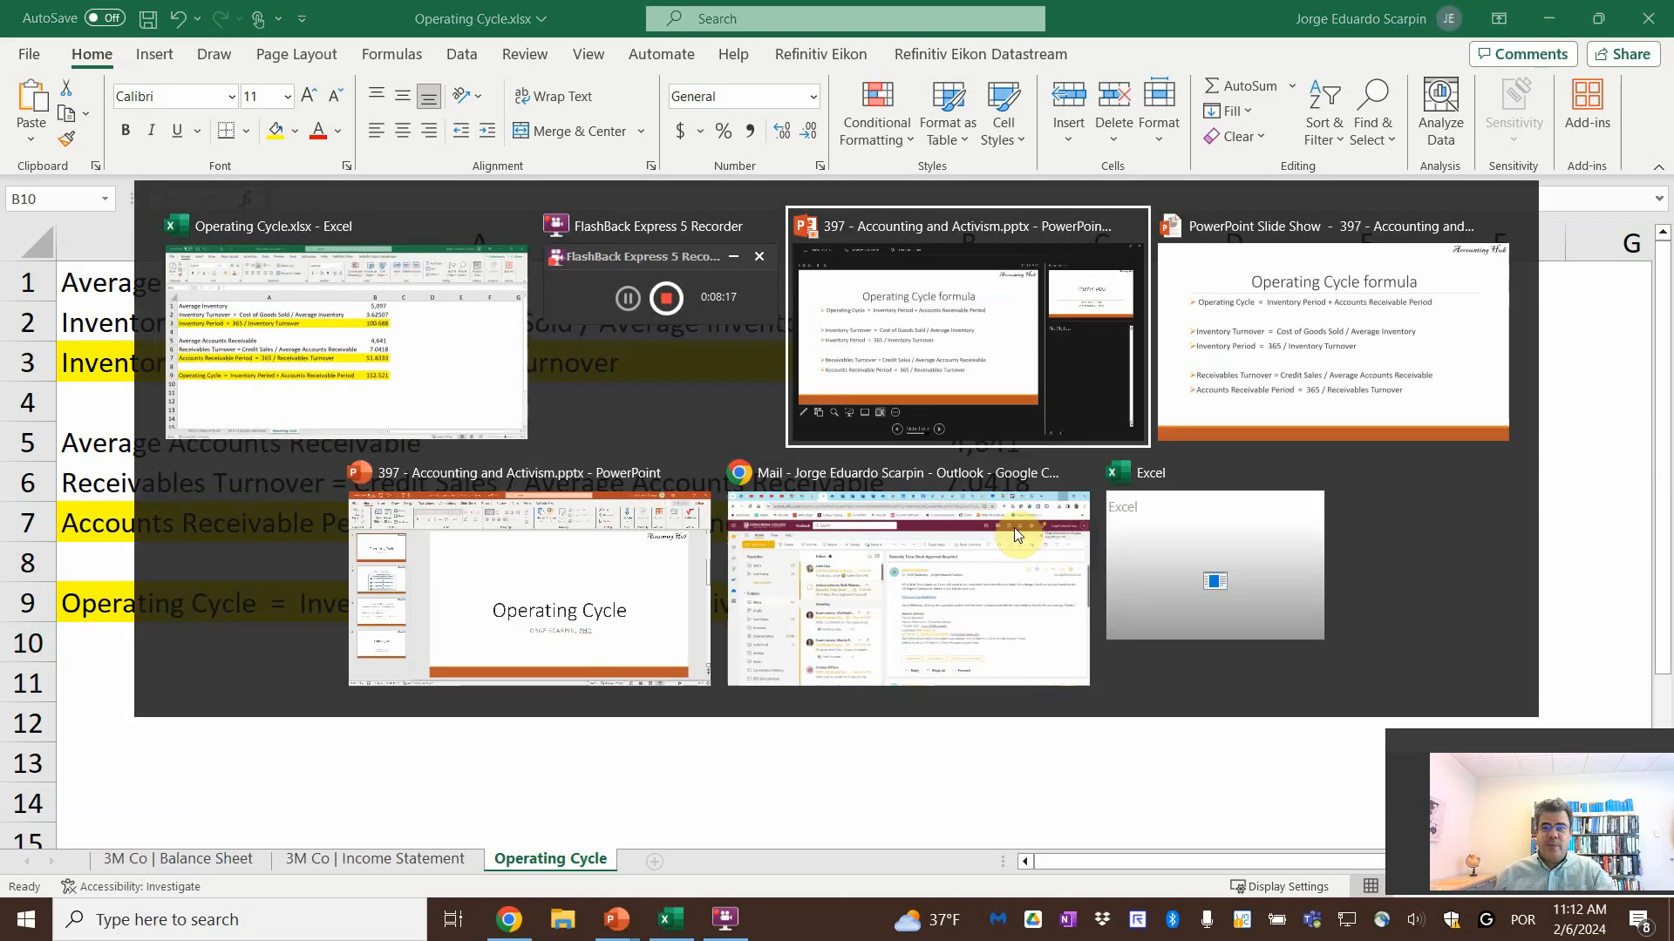
pyautogui.click(872, 467)
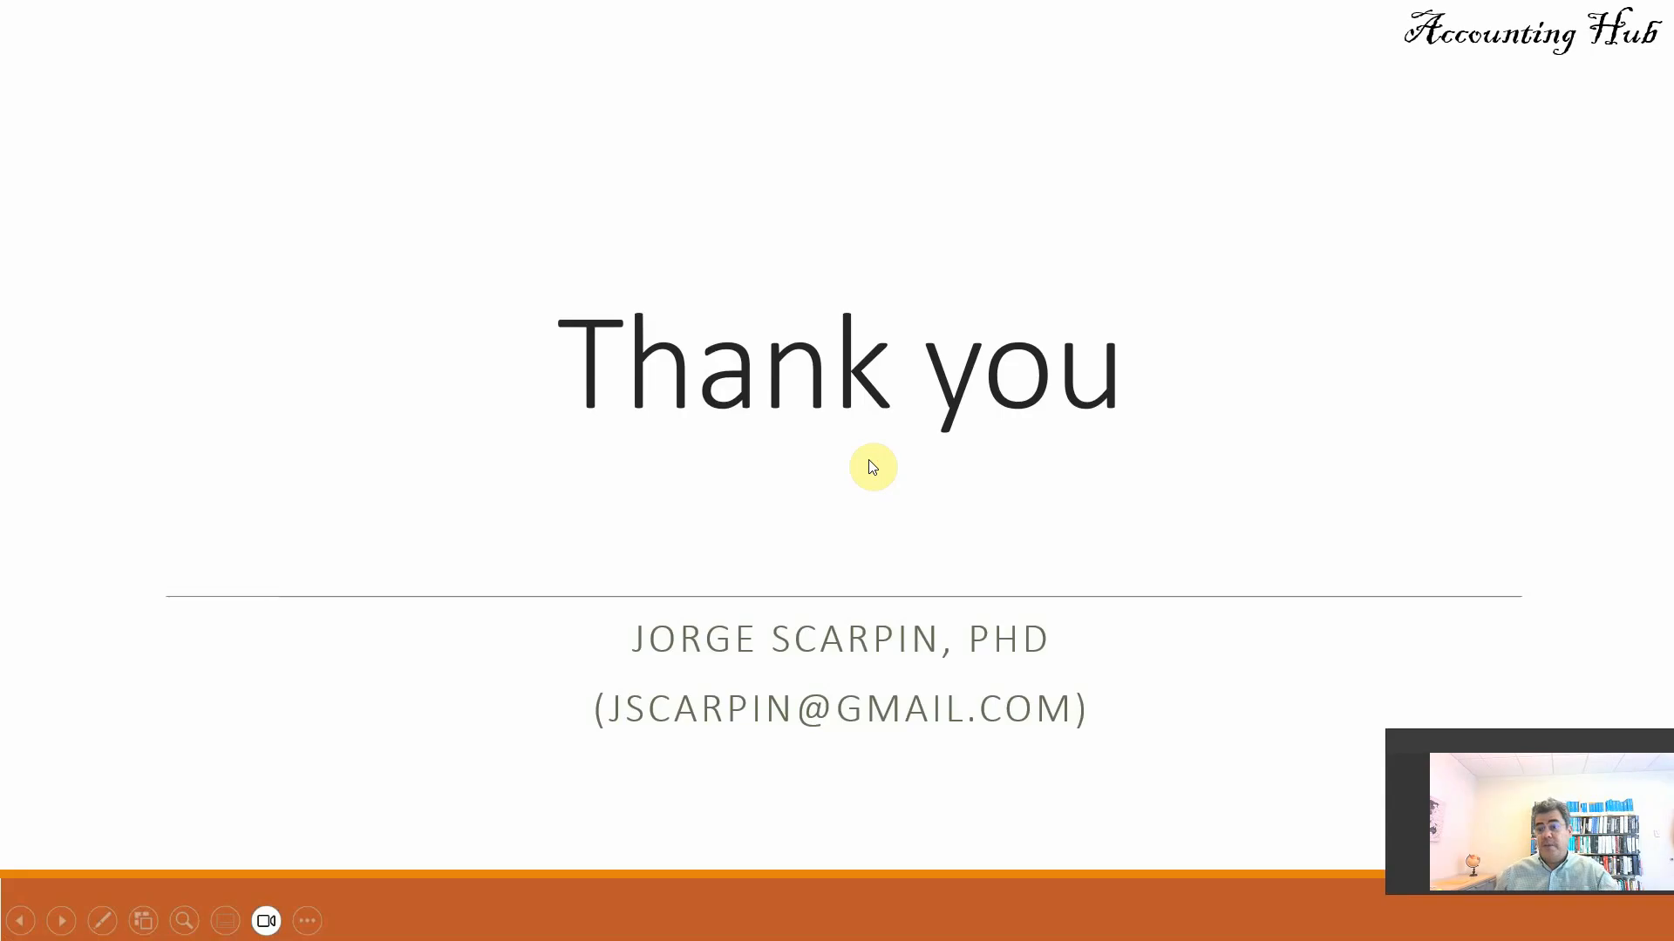